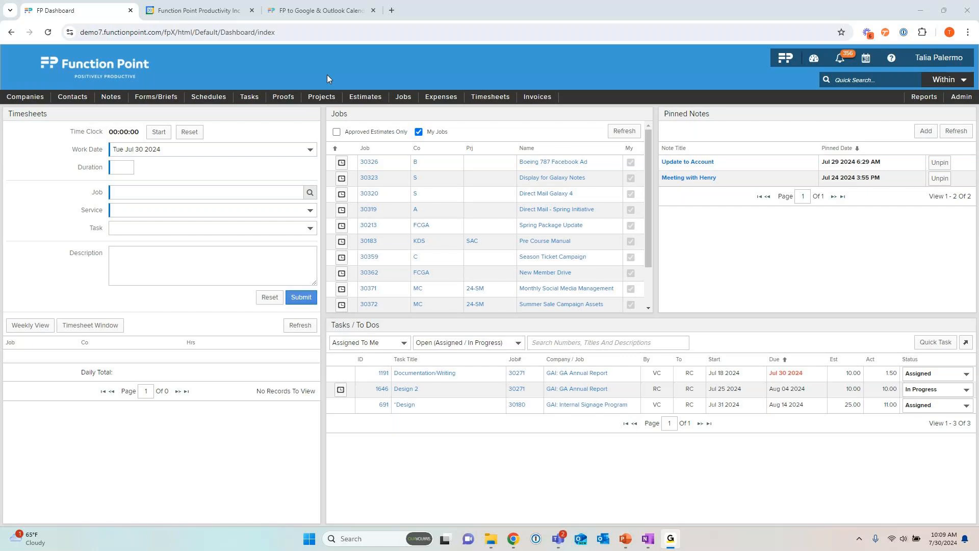
Step: Open the 6 Month Social Media Campaign project and show its job financials
mouse_move(319, 96)
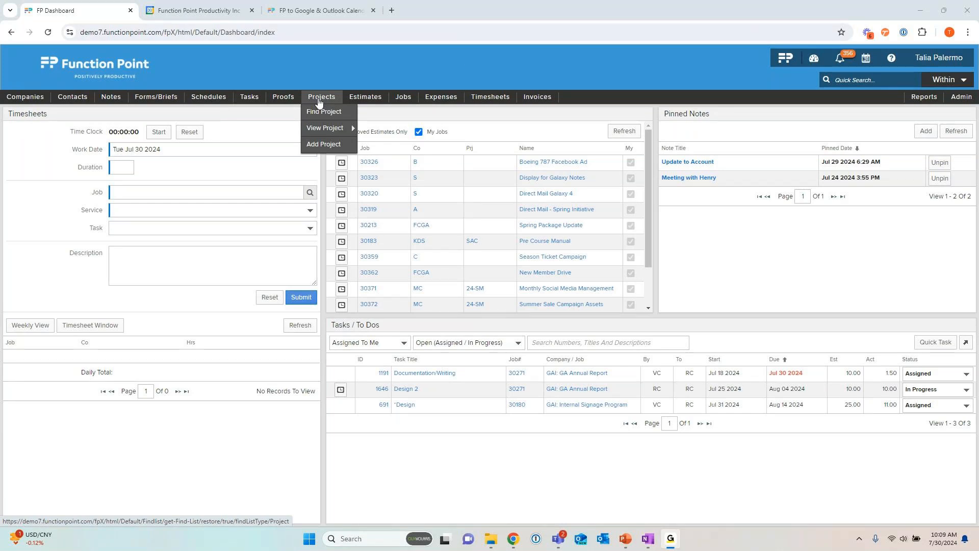
mouse_move(403, 98)
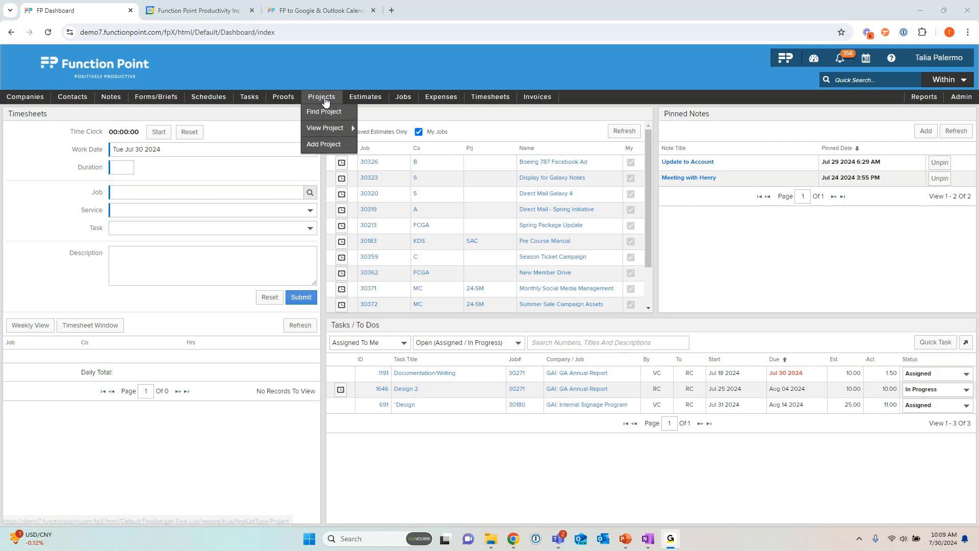
mouse_move(338, 128)
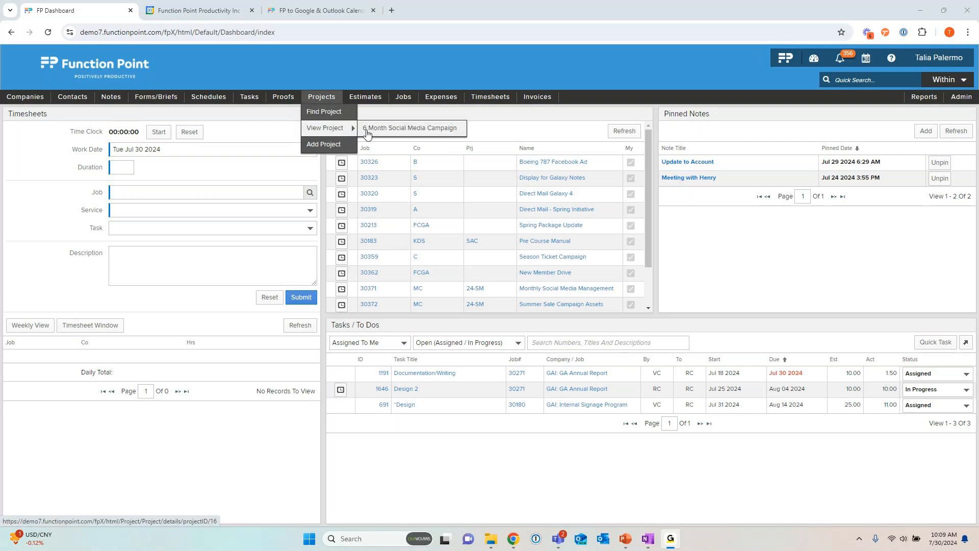
left_click(429, 134)
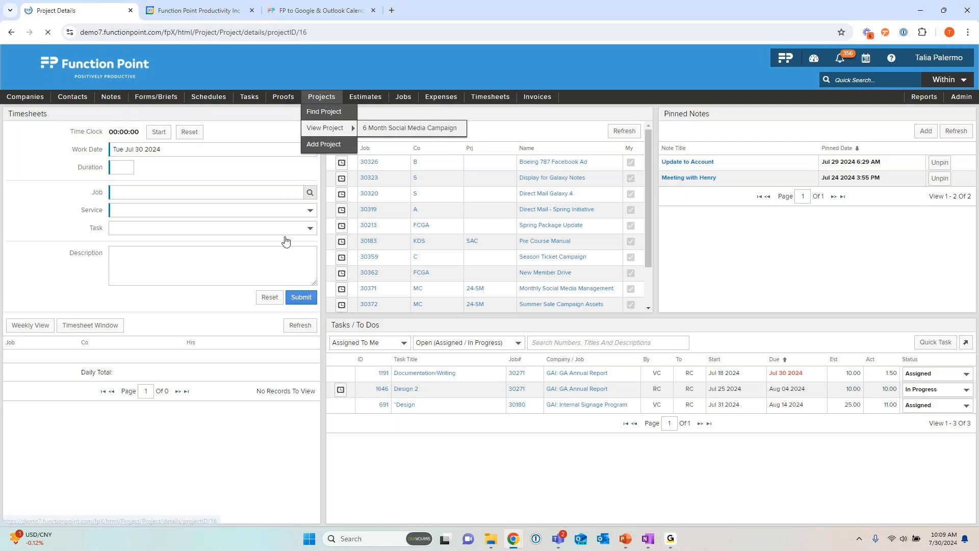
left_click(216, 155)
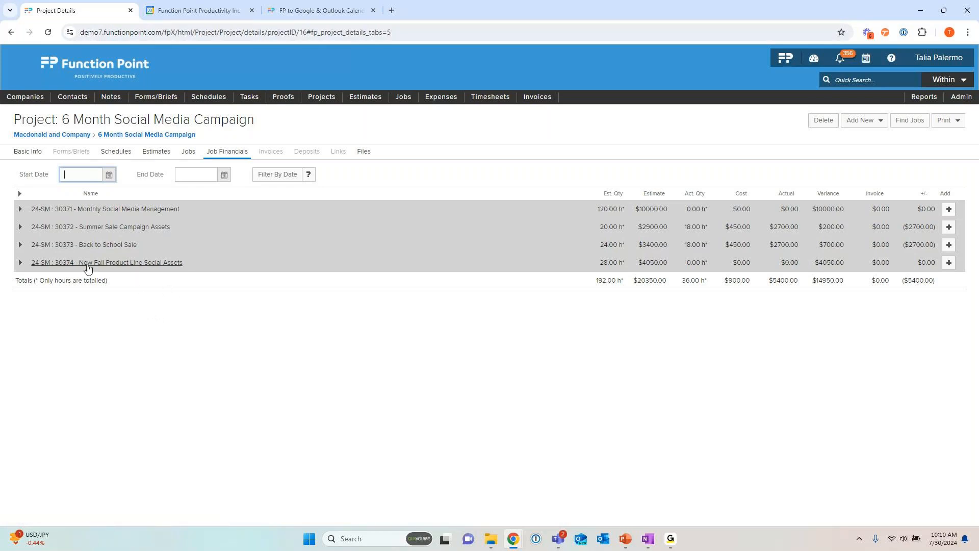
Step: Open the schedule of the New Fall Product Line Social Assets job
left_click(116, 266)
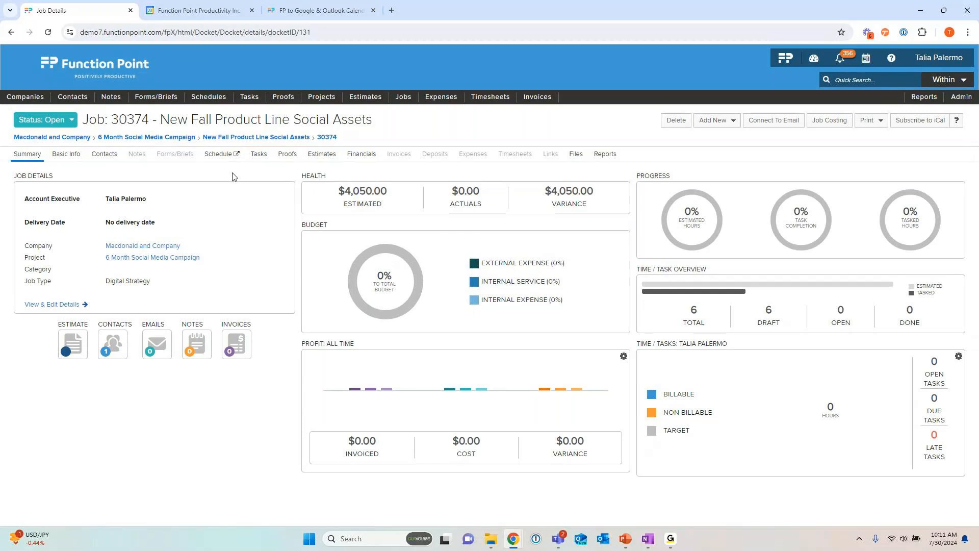
left_click(219, 154)
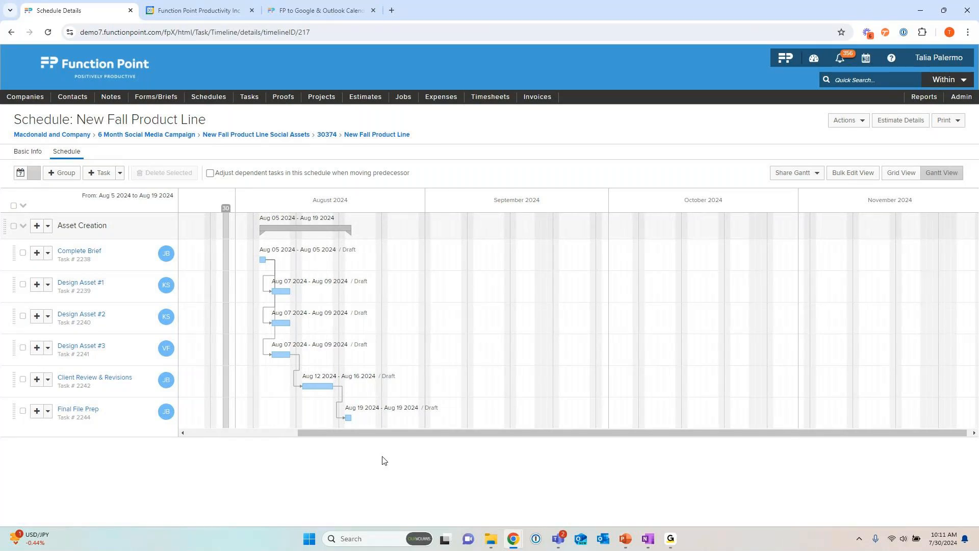
Step: Unlink all existing task dependencies in the New Fall Product Line schedule, from Complete Brief through Final File Prep
left_click(273, 278)
left_click(279, 258)
left_click(270, 278)
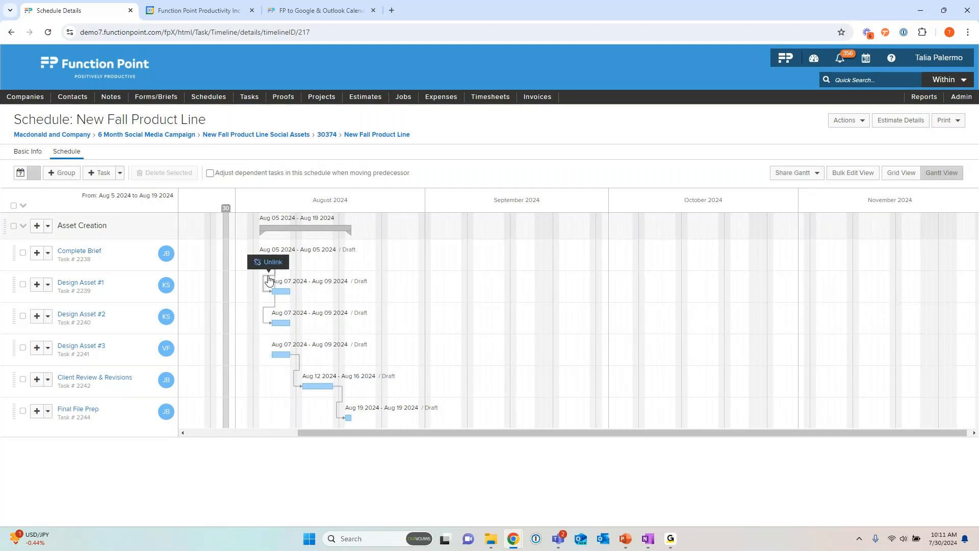
left_click(273, 262)
left_click(271, 314)
left_click(273, 288)
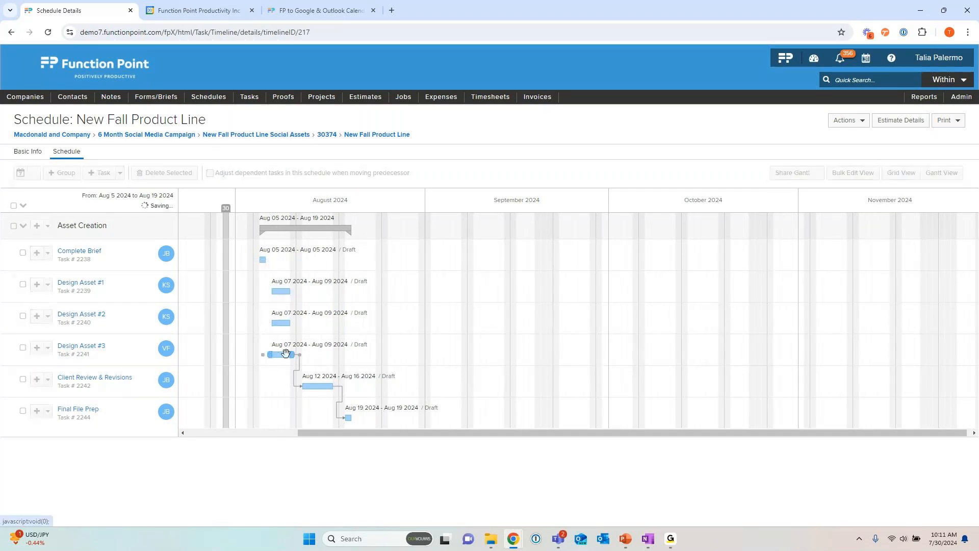
left_click(301, 367)
left_click(301, 346)
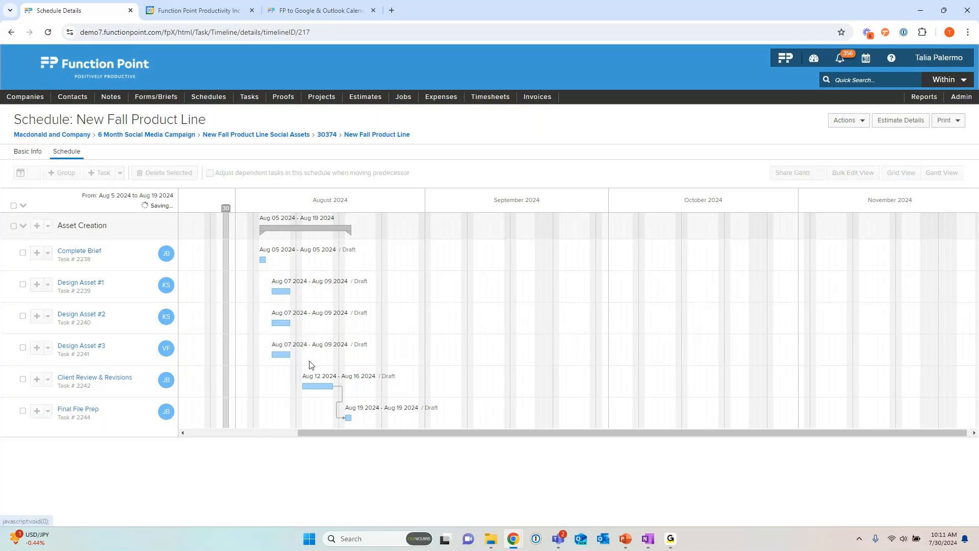
left_click(340, 398)
left_click(338, 377)
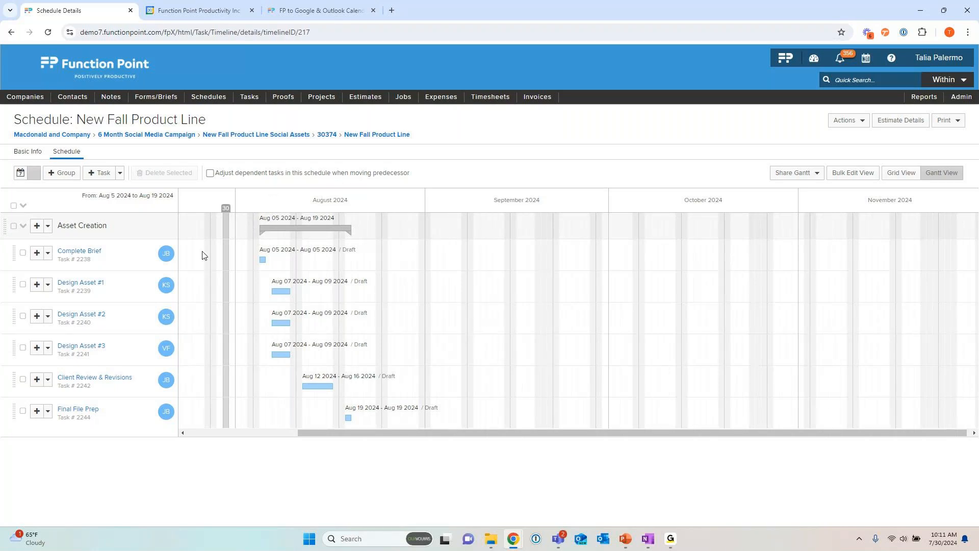
Step: Make Design Asset #1 dependent on the Complete Brief task in the Gantt chart
mouse_move(120, 259)
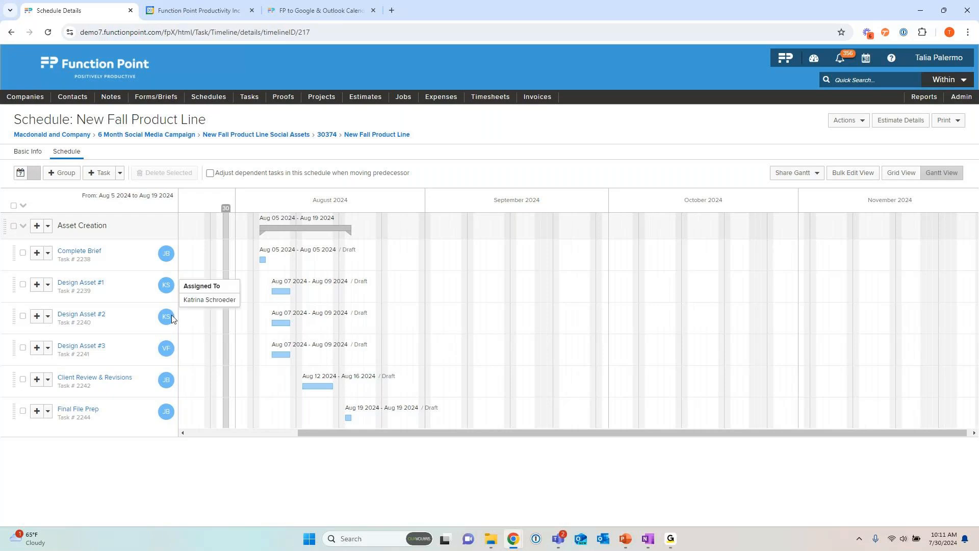
mouse_move(169, 353)
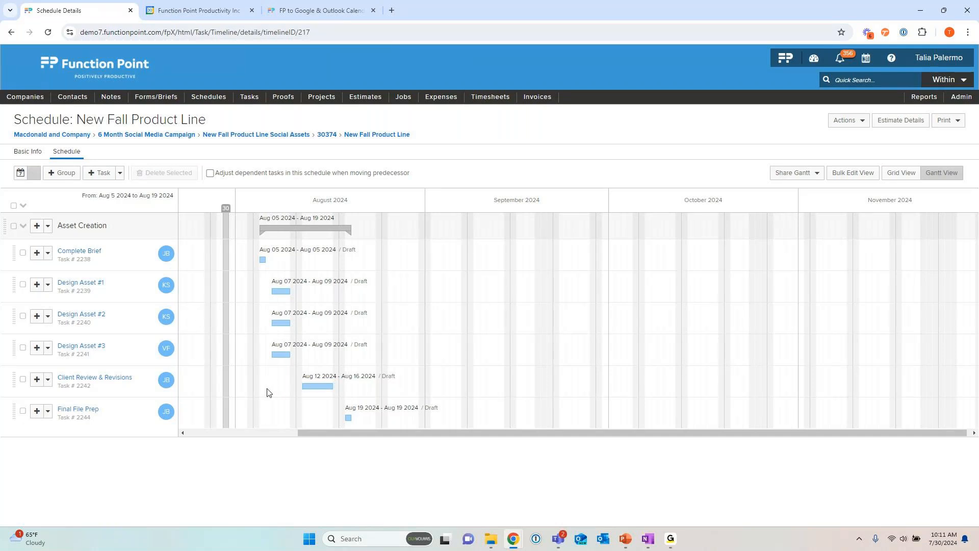
mouse_move(336, 414)
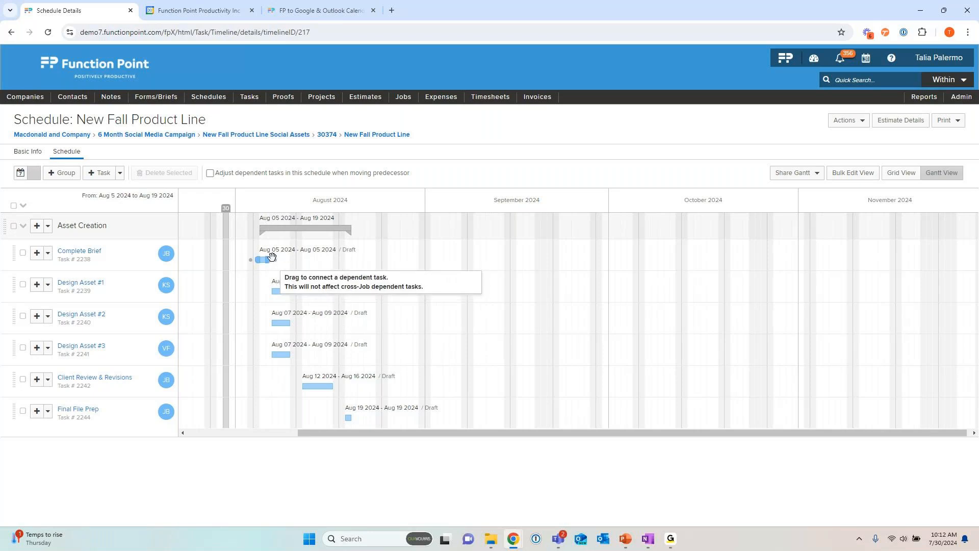
left_click_drag(272, 257, 276, 289)
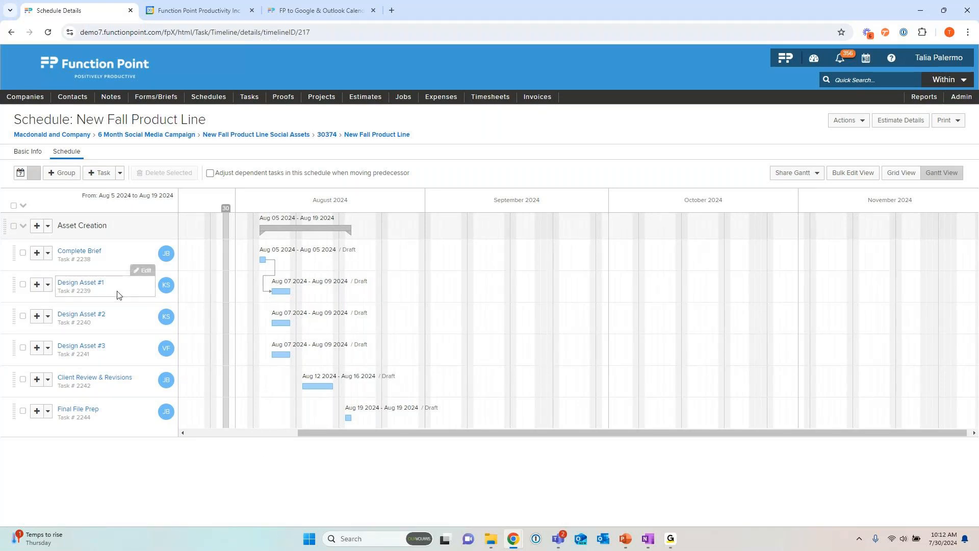
mouse_move(165, 296)
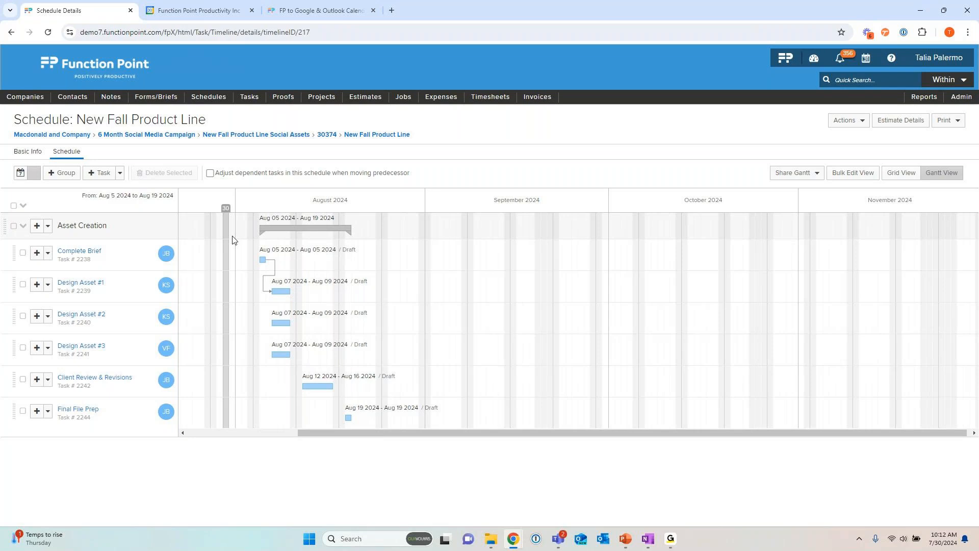
Step: Try moving the Complete Brief task to Aug 8 2024 and return it to Aug 5 2024
mouse_move(262, 260)
left_click_drag(262, 260, 280, 259)
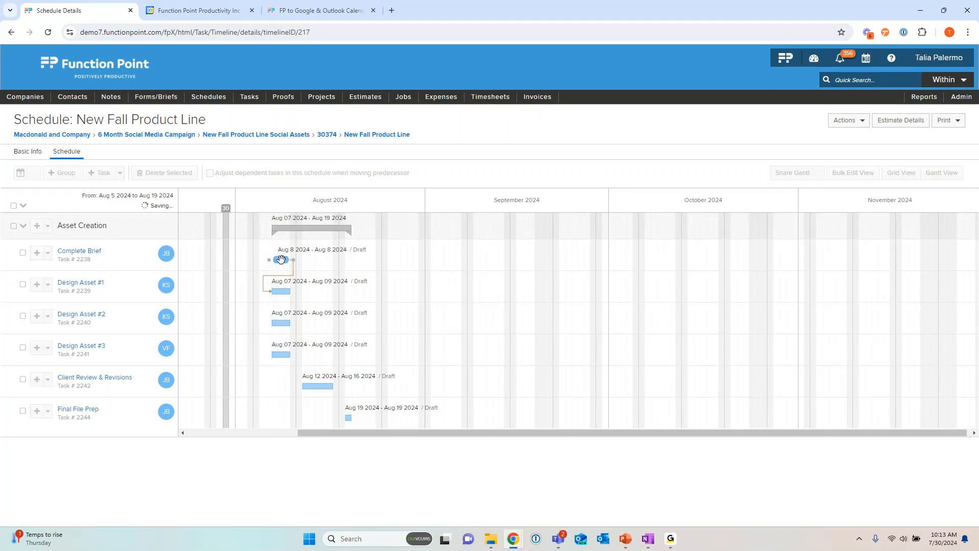
mouse_move(286, 355)
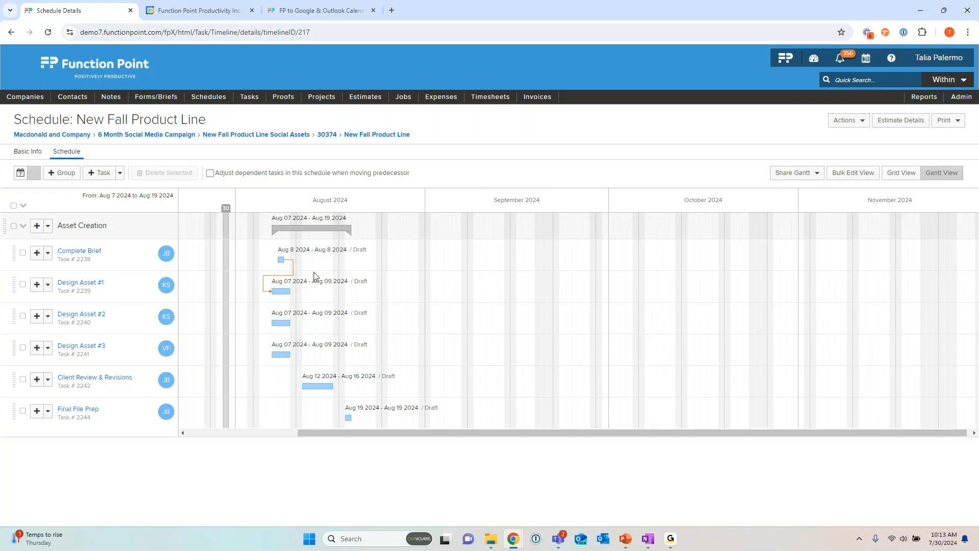
left_click_drag(278, 258, 263, 258)
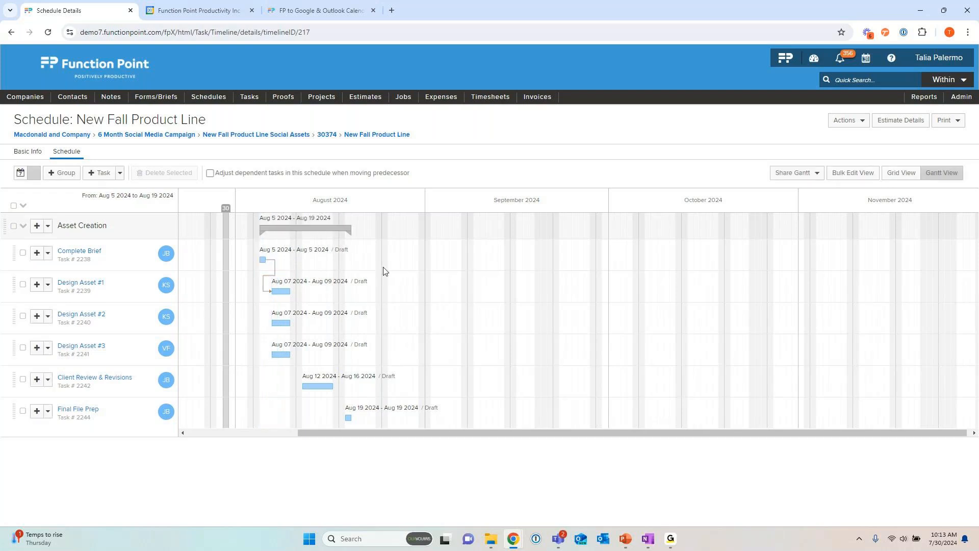
Step: Enable adjusting dependent tasks when moving a predecessor, and test it by shifting Complete Brief to Aug 8 2024 and back to Aug 5
left_click(210, 174)
left_click_drag(261, 259, 281, 258)
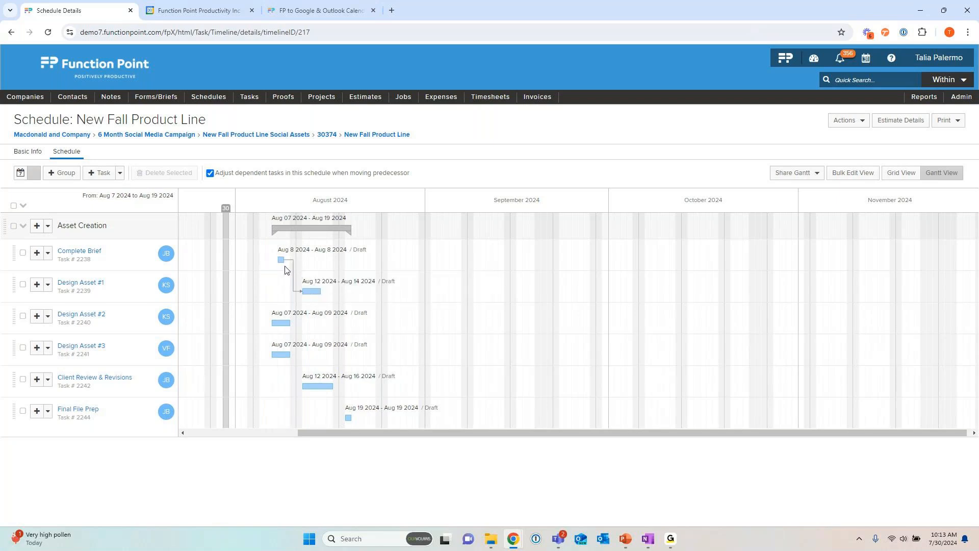
left_click_drag(280, 260, 262, 259)
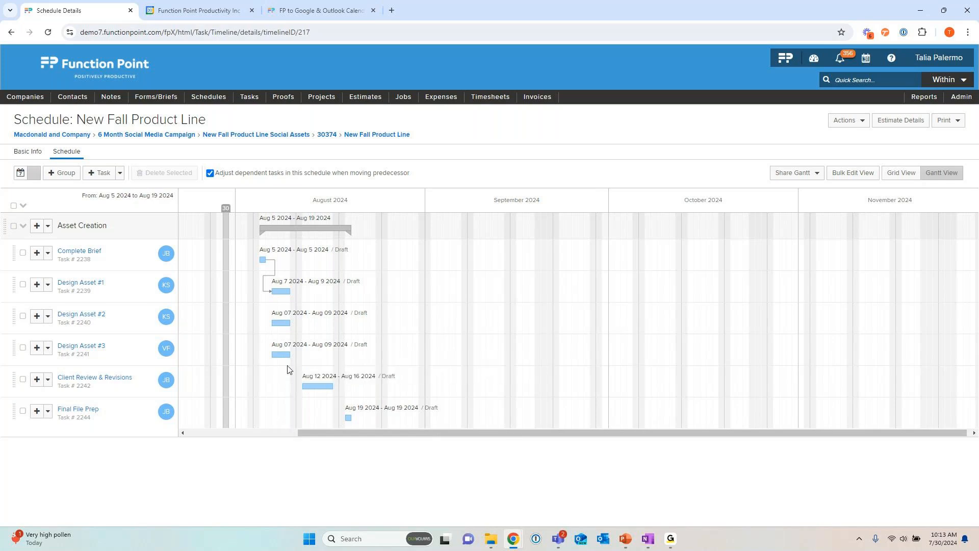
Step: Examine the dates and status shown for the Complete Brief task in the Gantt chart
mouse_move(315, 388)
mouse_move(316, 283)
mouse_move(337, 253)
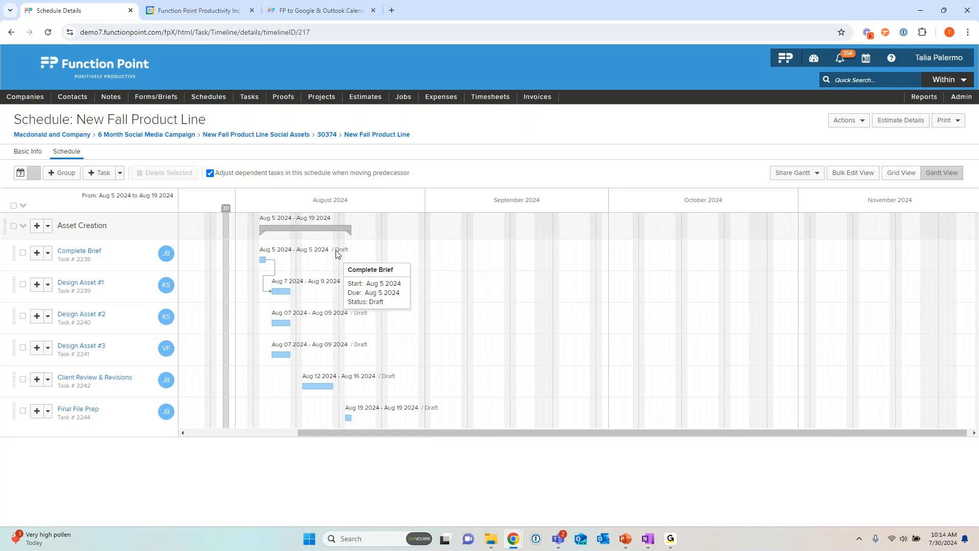
left_click_drag(336, 250, 345, 253)
double_click(342, 250)
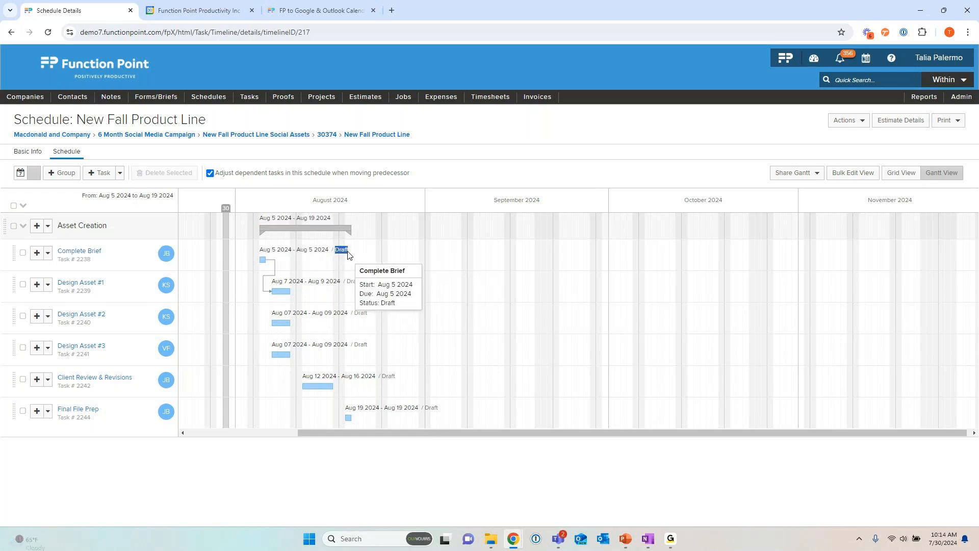
left_click(341, 272)
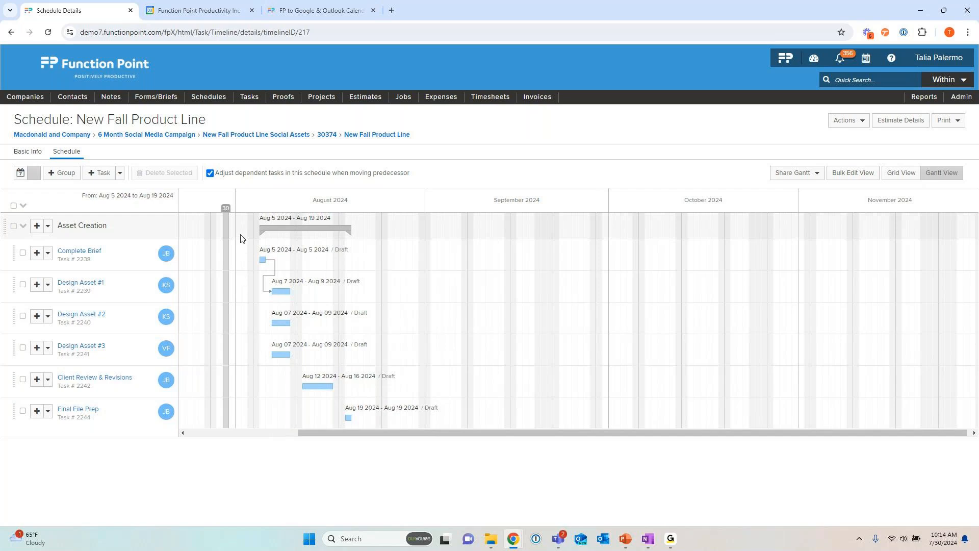
Step: Make Design Asset #2 and Design Asset #3 dependent on the Complete Brief task
mouse_move(425, 410)
mouse_move(171, 383)
mouse_move(322, 282)
mouse_move(264, 259)
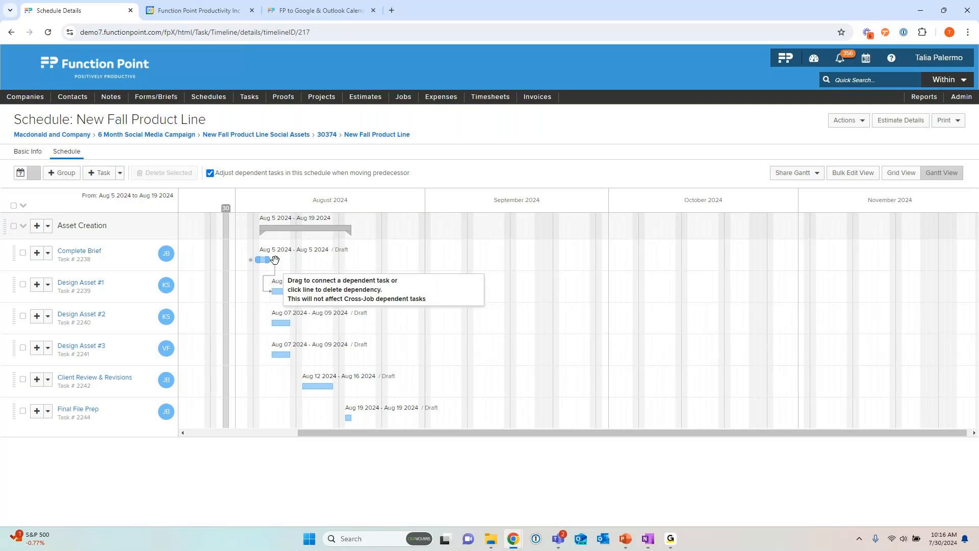
left_click_drag(275, 260, 268, 324)
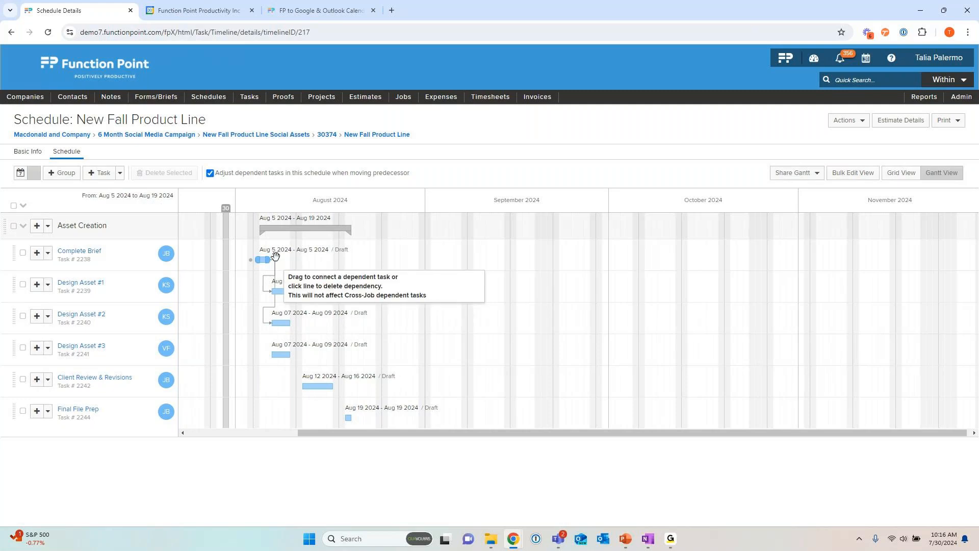
left_click_drag(276, 255, 270, 355)
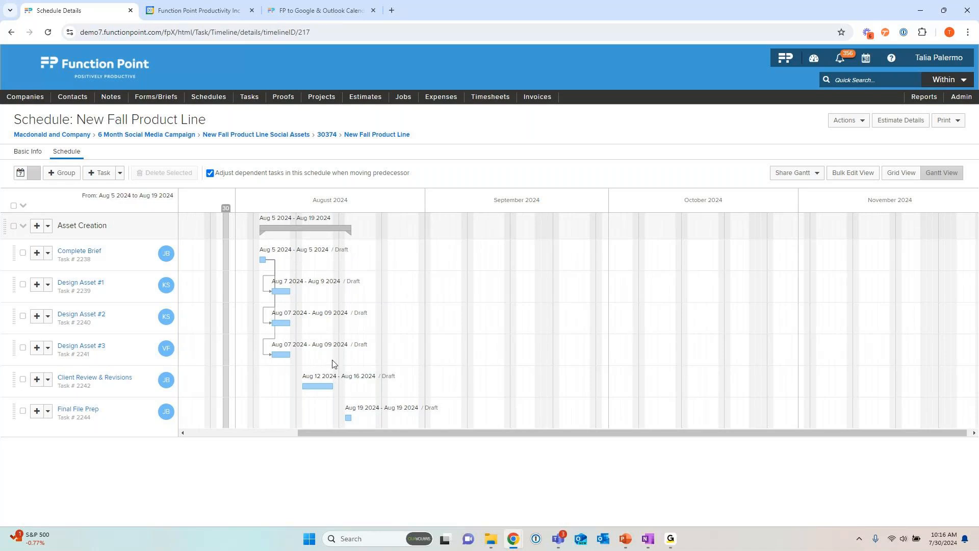
Step: Link Design Assets #1, #2 and #3 as predecessors of Client Review & Revisions, and link that task to Final File Prep
mouse_move(320, 348)
mouse_move(308, 384)
mouse_move(115, 387)
left_click_drag(298, 355, 298, 384)
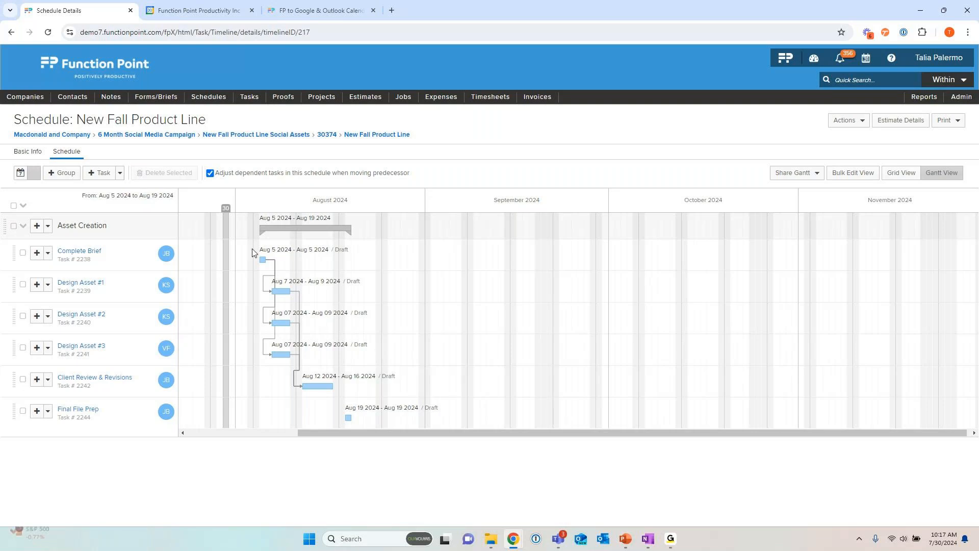
mouse_move(274, 312)
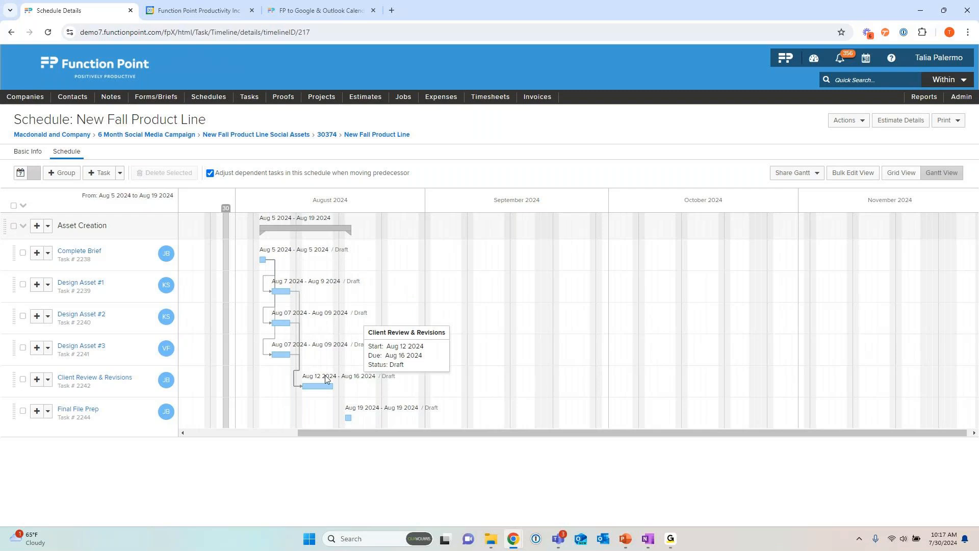
left_click_drag(343, 386, 347, 416)
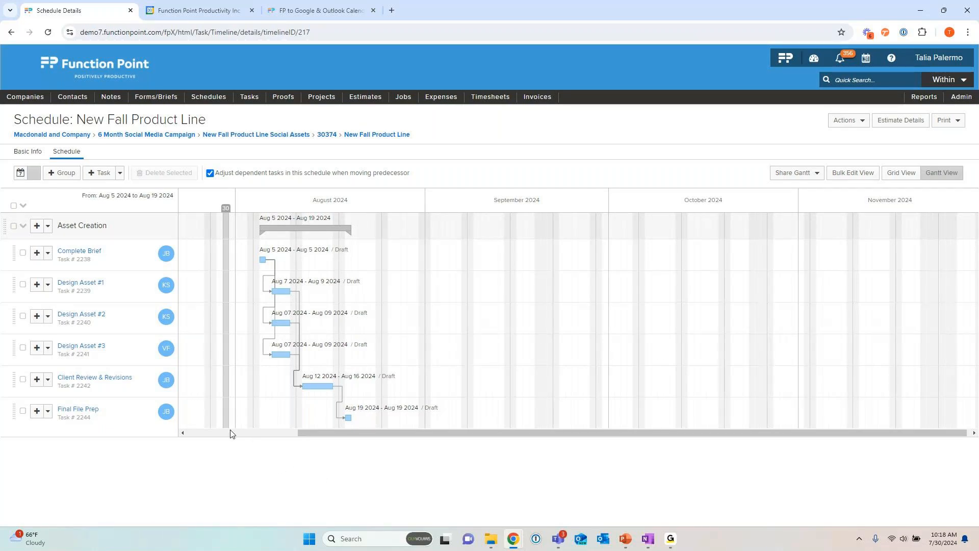
Step: Open the Multi-Phase Schedule in a separate browser tab and switch to it
mouse_move(168, 419)
mouse_move(170, 383)
left_click(209, 97)
mouse_move(213, 128)
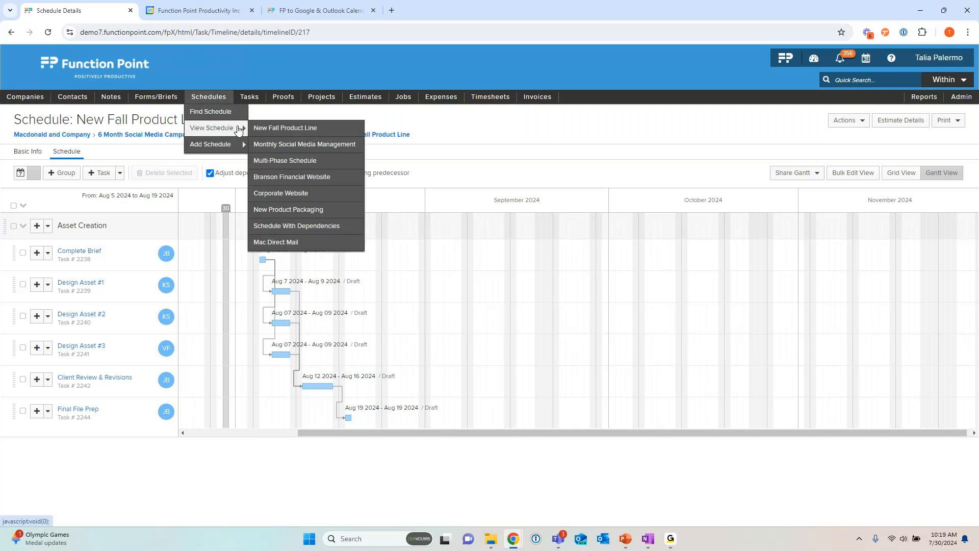
right_click(300, 175)
left_click(302, 179)
left_click(179, 13)
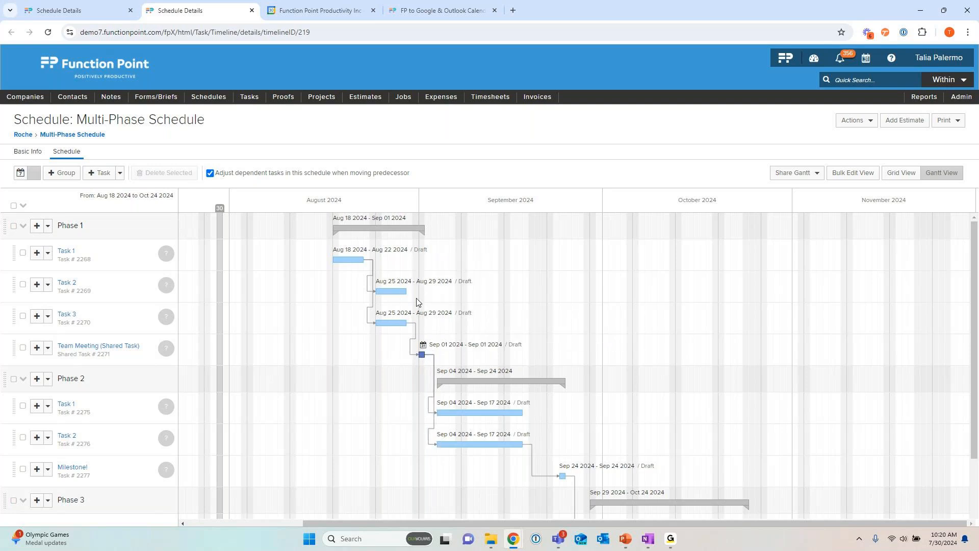
Step: Link Phase 1's Task 2 to the shared Team Meeting task and Phase 2's Task 1 to the Milestone
left_click_drag(416, 291, 415, 362)
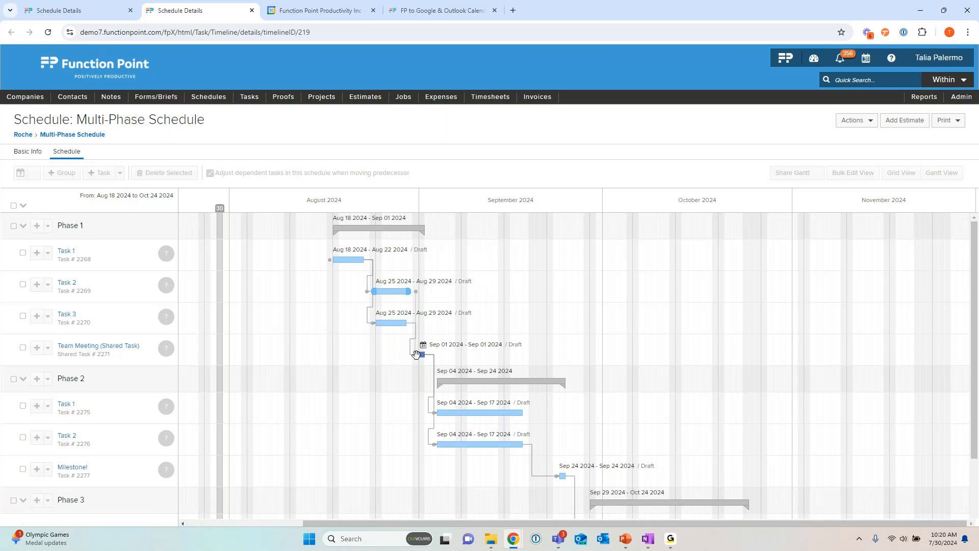
scroll(549, 322, "down", 2)
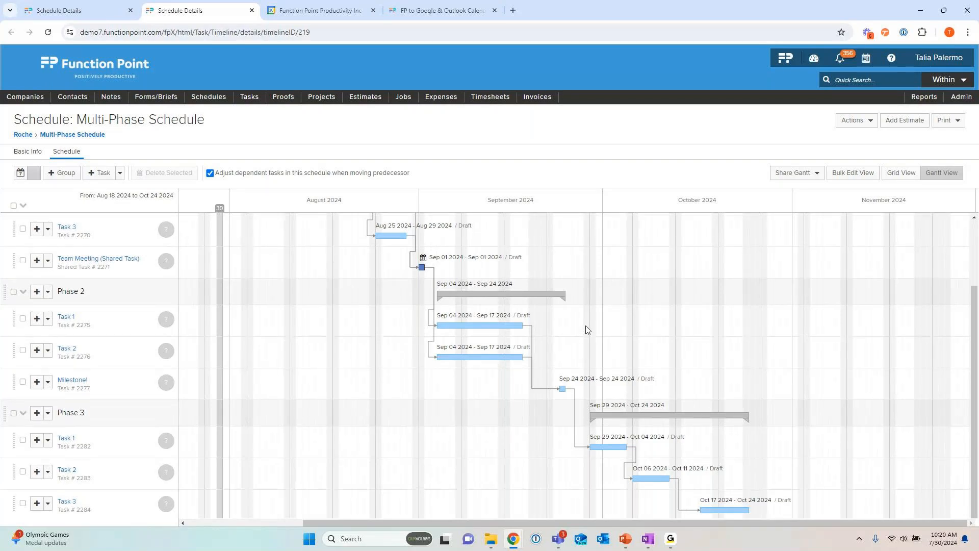
scroll(592, 329, "up", 2)
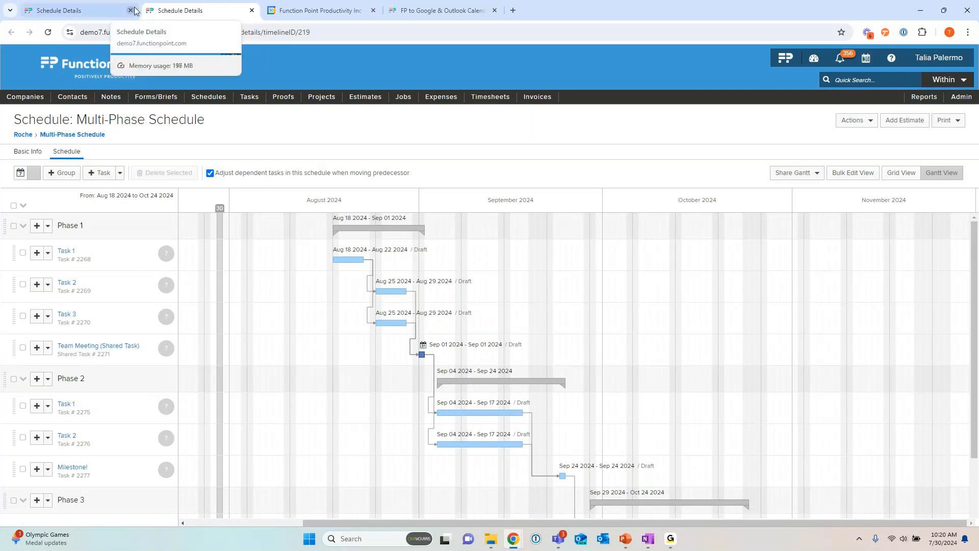
Step: Close the Multi-Phase Schedule and open the Monthly Social Media Management job's schedule through the 6 Month Social Media Campaign project's job financials
left_click(116, 13)
left_click(252, 10)
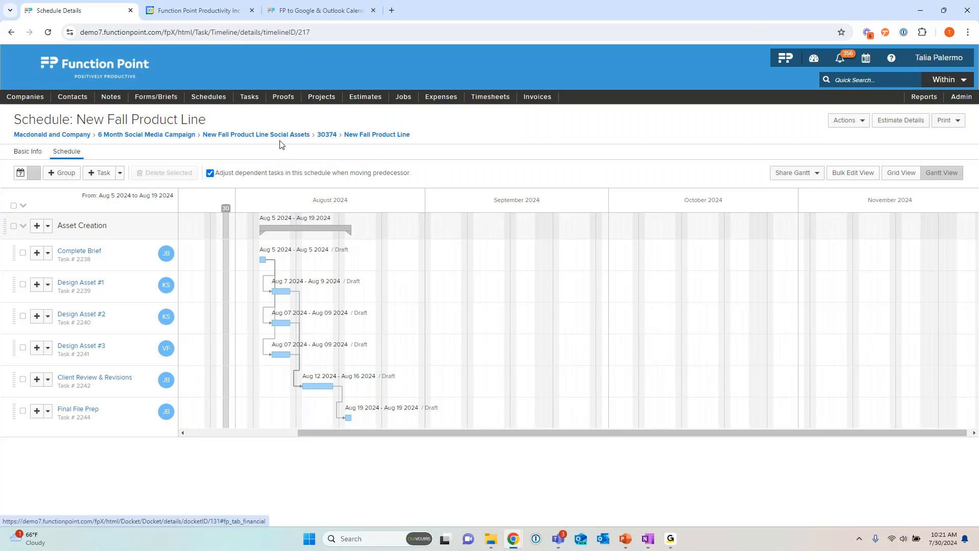
left_click(138, 136)
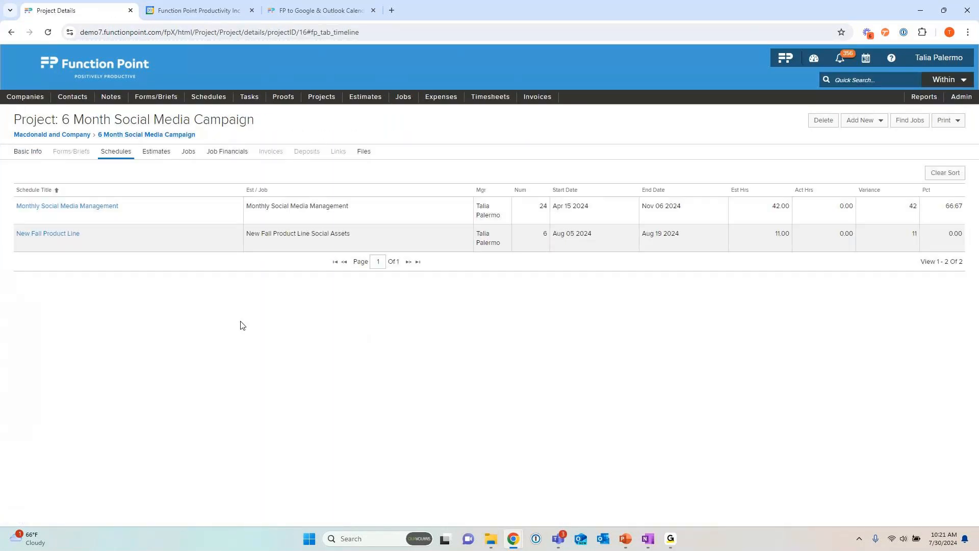
left_click(219, 153)
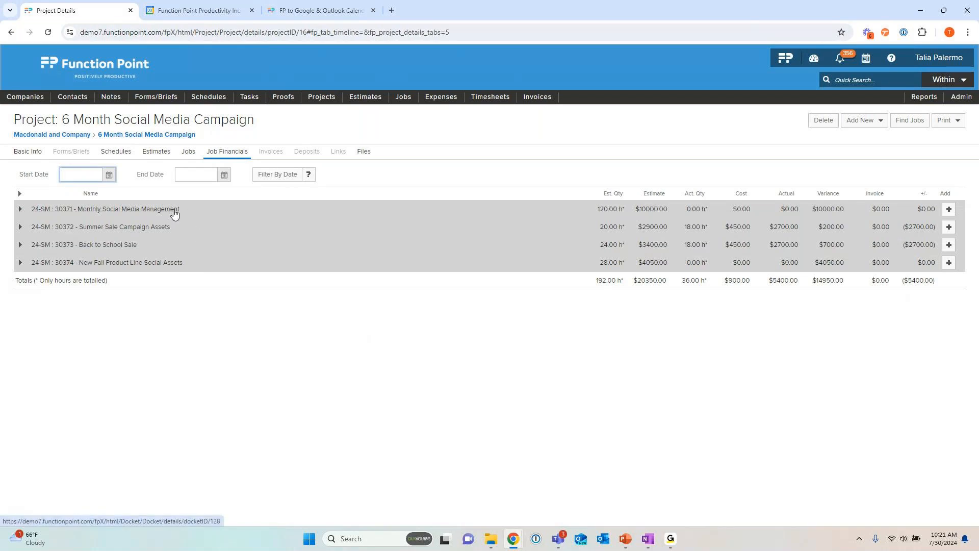
left_click(138, 214)
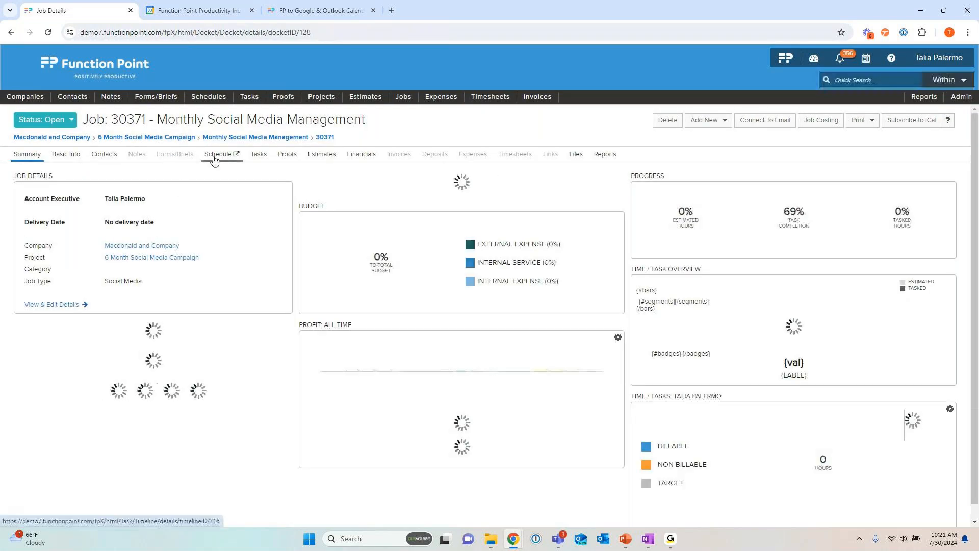
left_click(219, 154)
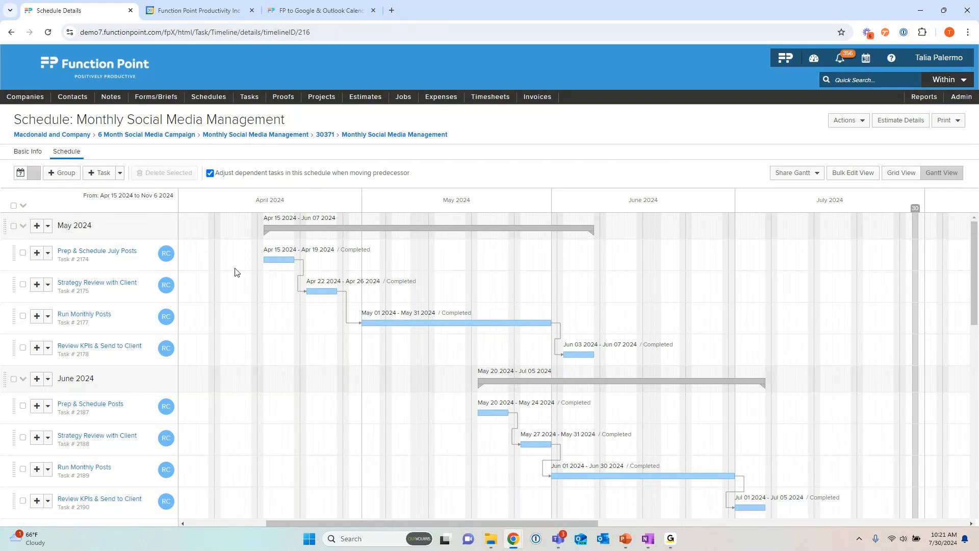
Step: Review the May and June 2024 tasks, collapse all schedule groups, and expand only September 2024 on the Gantt chart
scroll(510, 380, "down", 1)
scroll(510, 390, "down", 3)
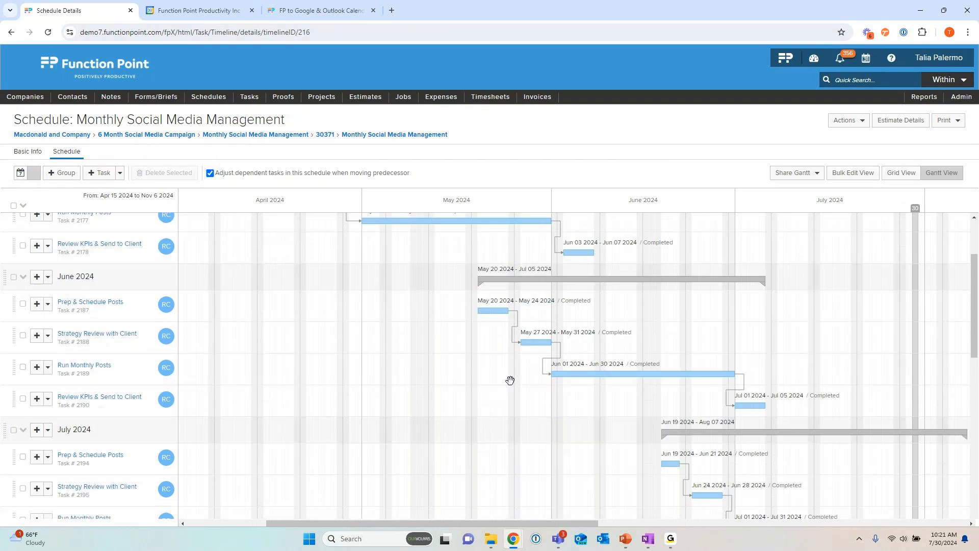
scroll(508, 383, "up", 4)
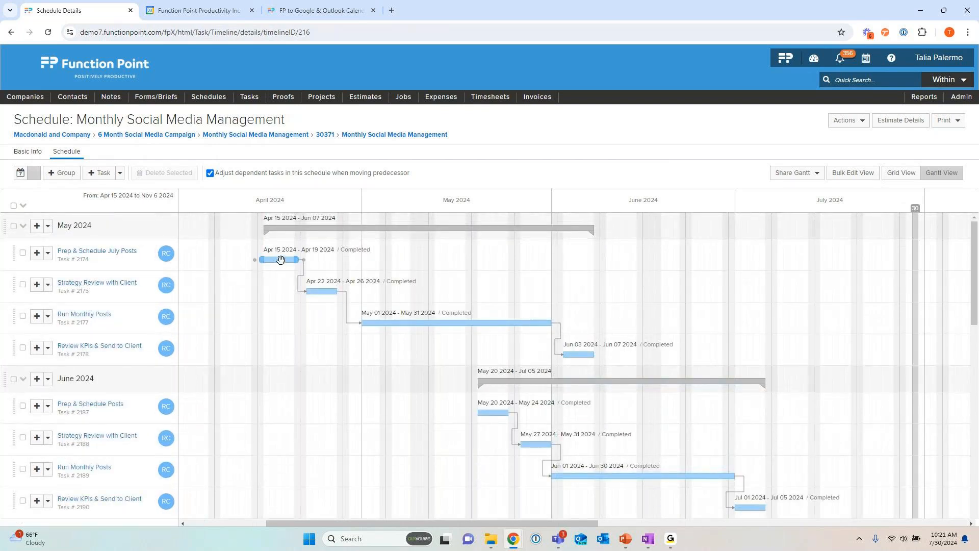
mouse_move(174, 293)
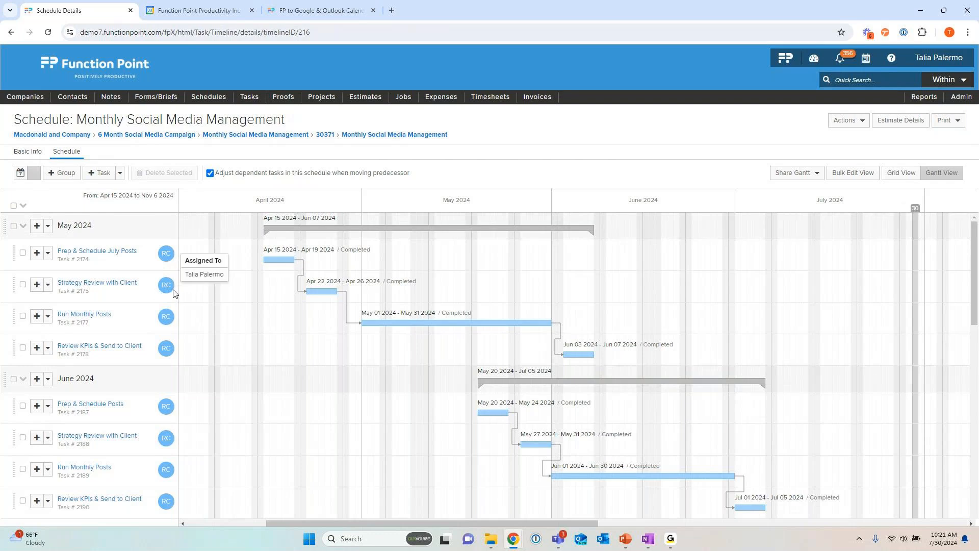
mouse_move(168, 323)
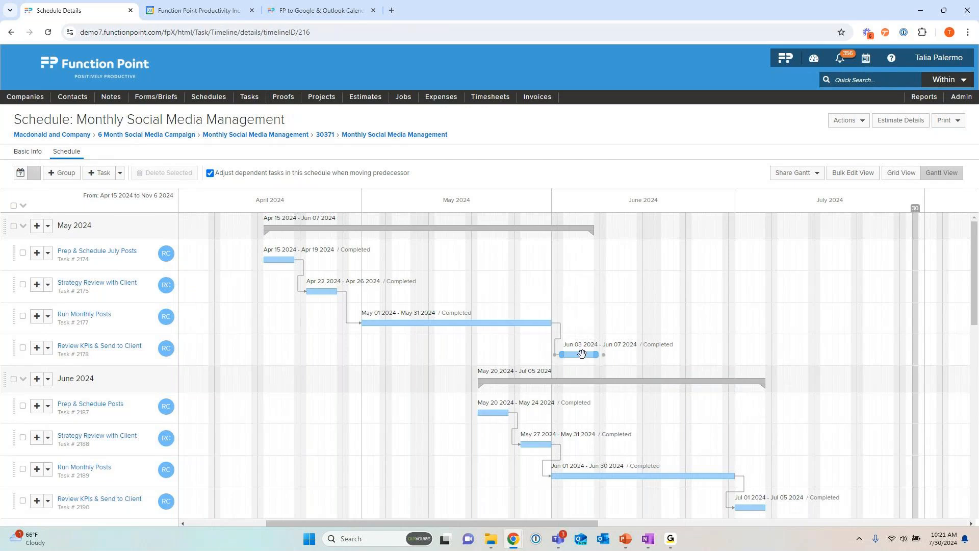
left_click(24, 206)
left_click_drag(298, 379, 595, 371)
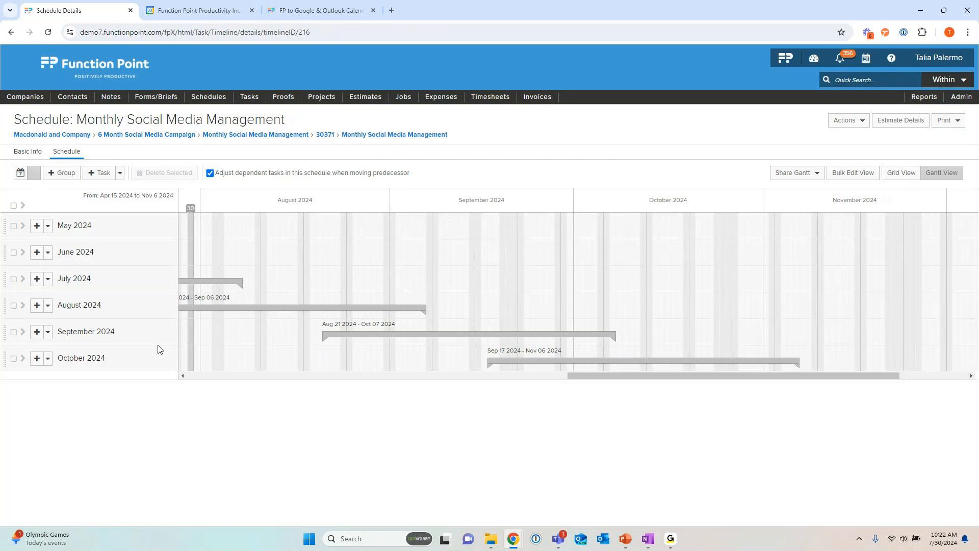
left_click(23, 332)
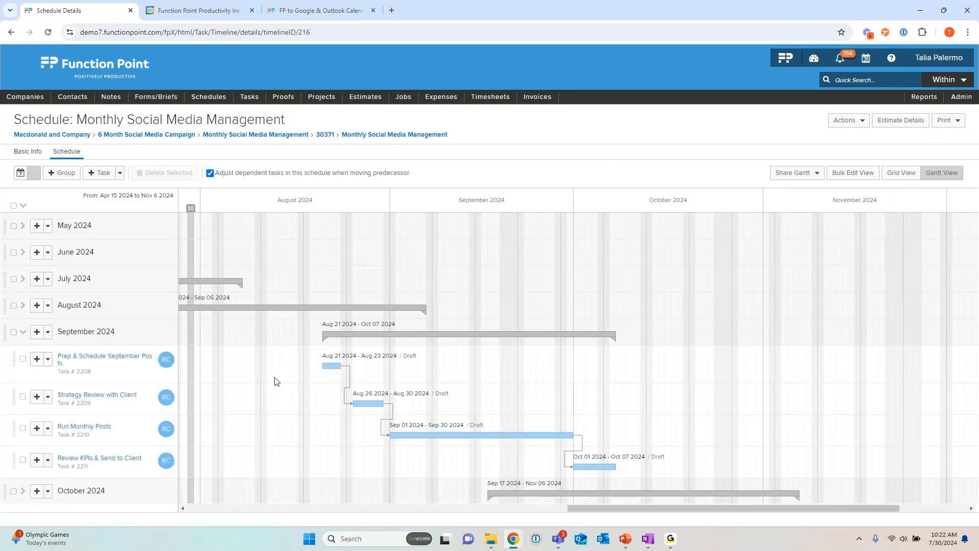
mouse_move(392, 360)
left_click_drag(566, 512, 525, 511)
mouse_move(333, 292)
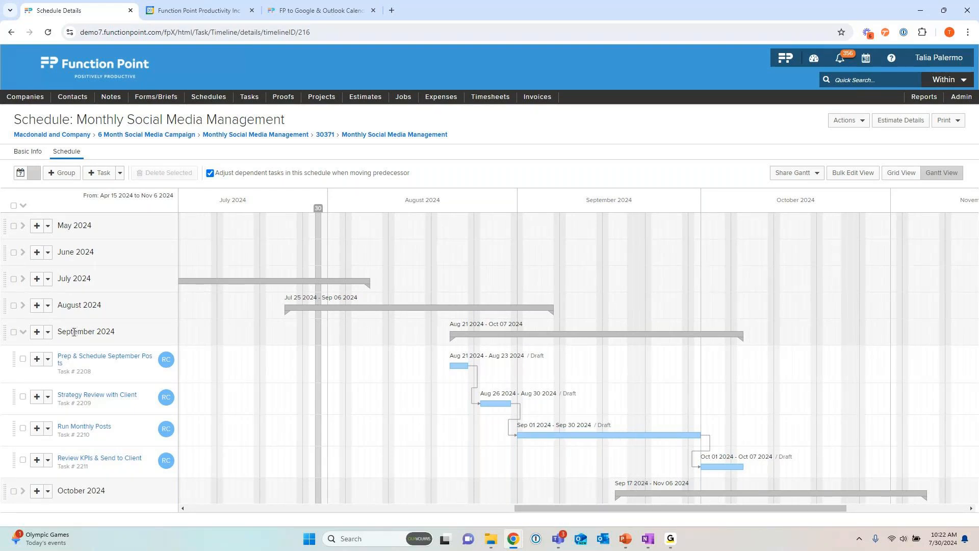
Step: Expand the August 2024 group and compare its task dates and dependency chain with the September 2024 tasks
left_click(22, 305)
scroll(411, 292, "down", 2)
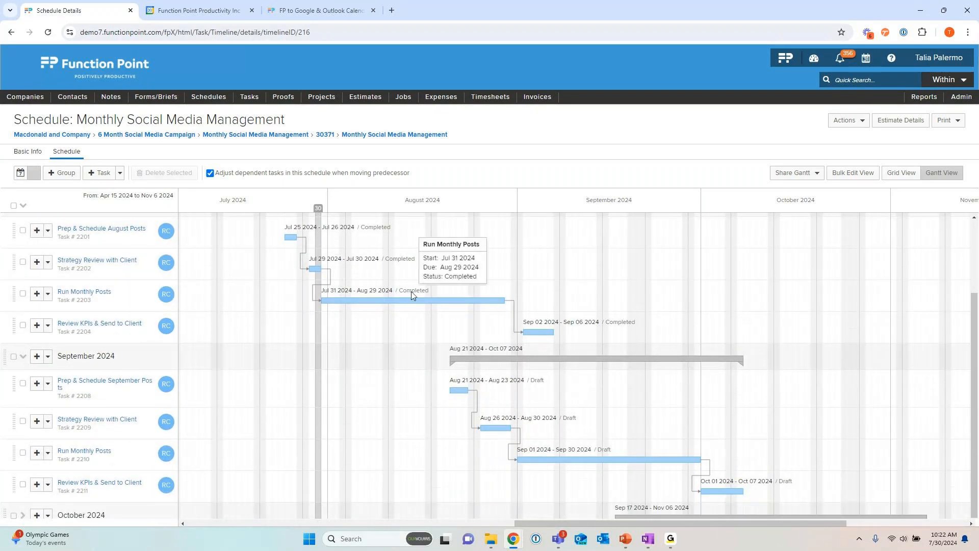
mouse_move(454, 390)
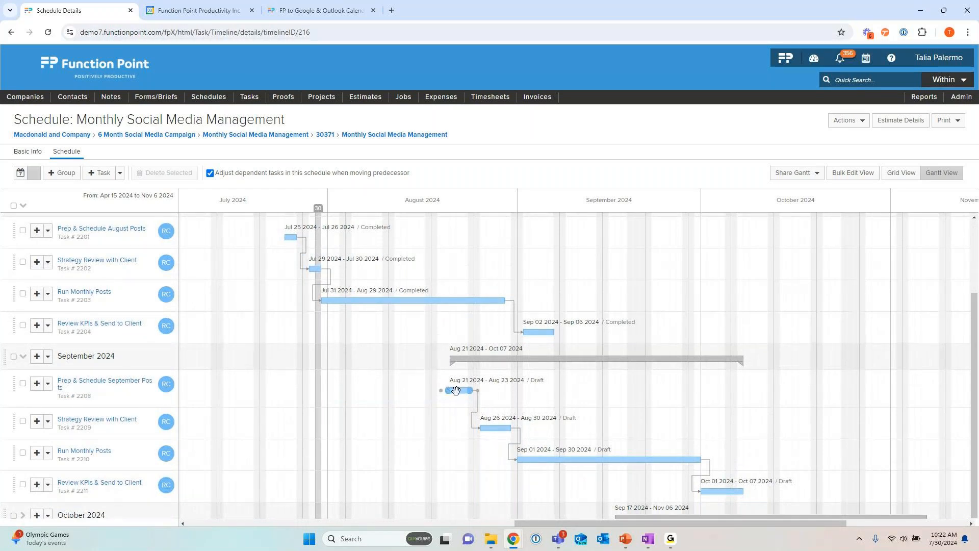
scroll(380, 306, "up", 2)
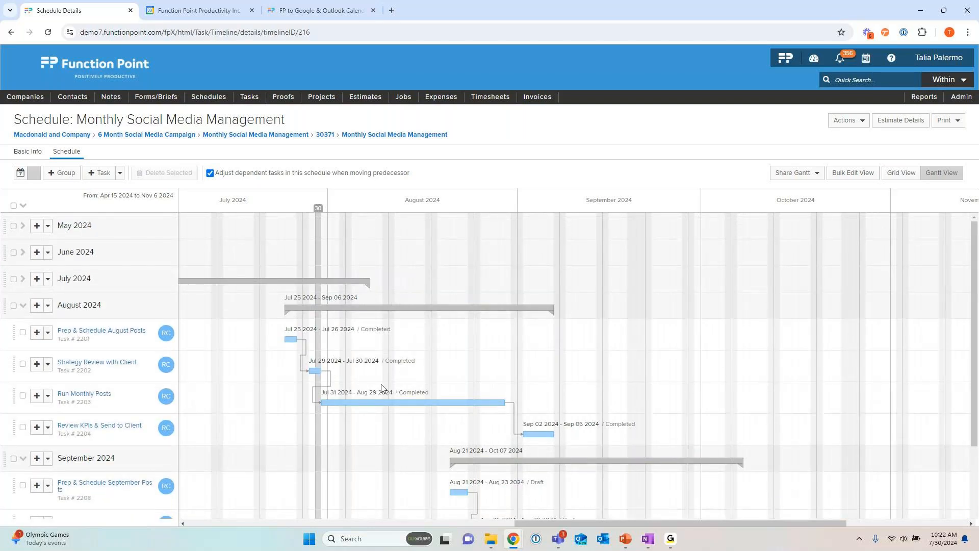
scroll(365, 371, "down", 2)
mouse_move(534, 329)
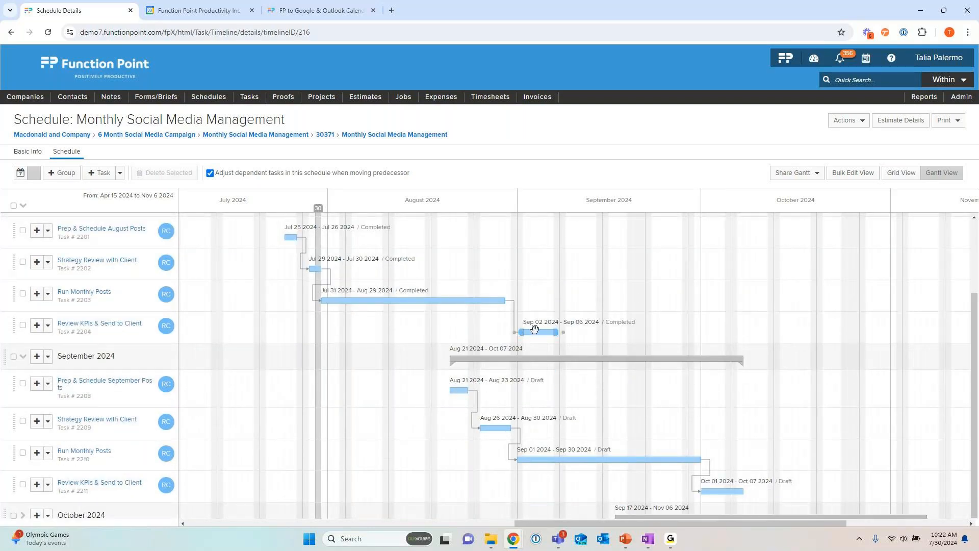
mouse_move(438, 300)
scroll(451, 387, "down", 1)
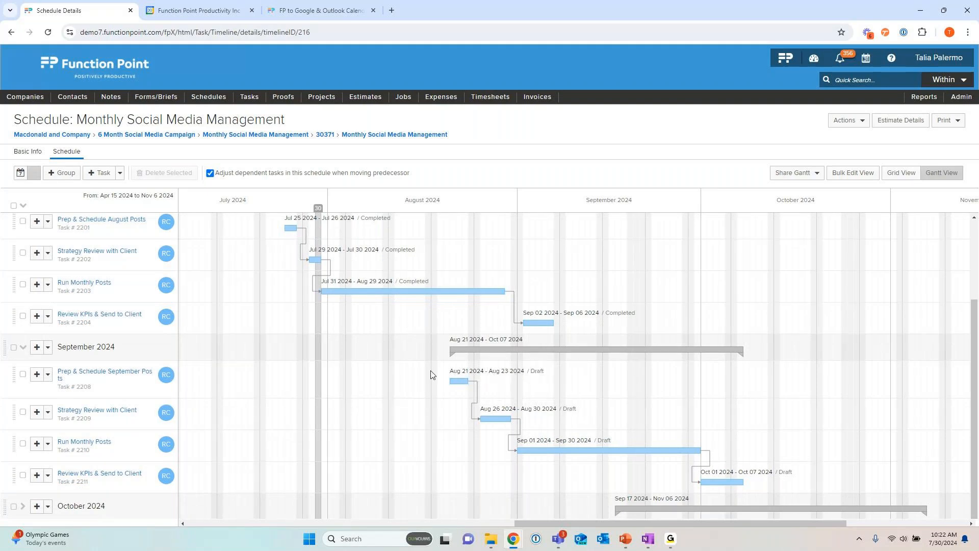
mouse_move(363, 295)
mouse_move(132, 376)
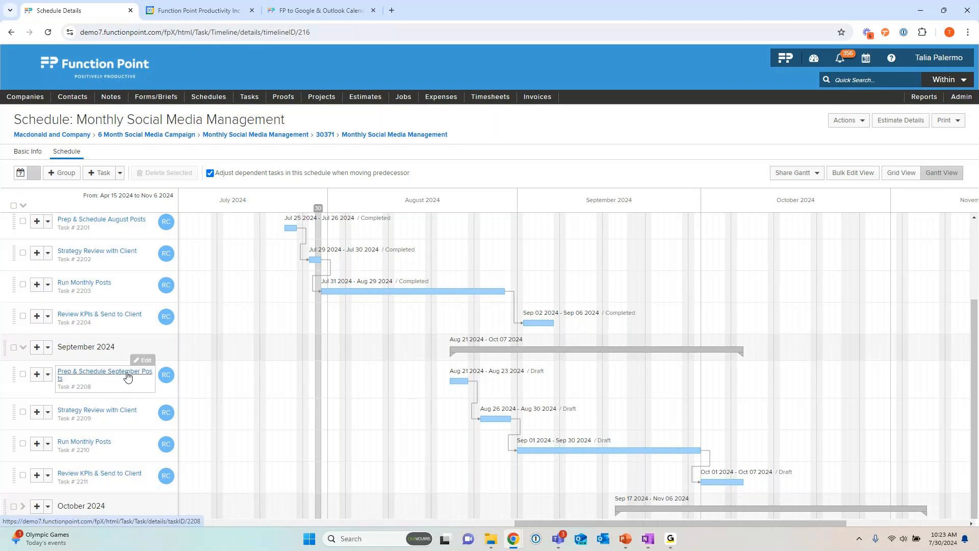
Step: Open the Prep & Schedule September Posts task, start adding a predecessor, and browse the candidate tasks on its own schedule
left_click(123, 376)
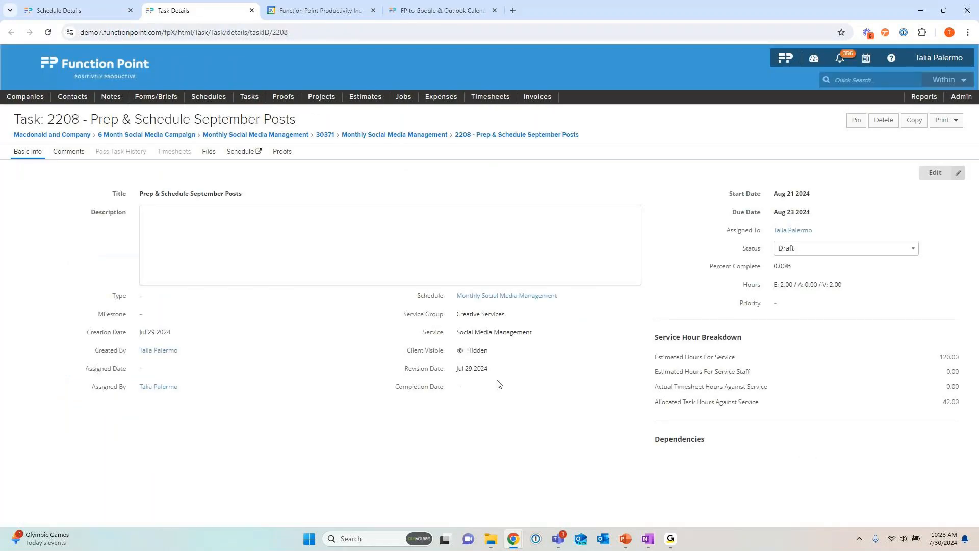
scroll(718, 310, "down", 2)
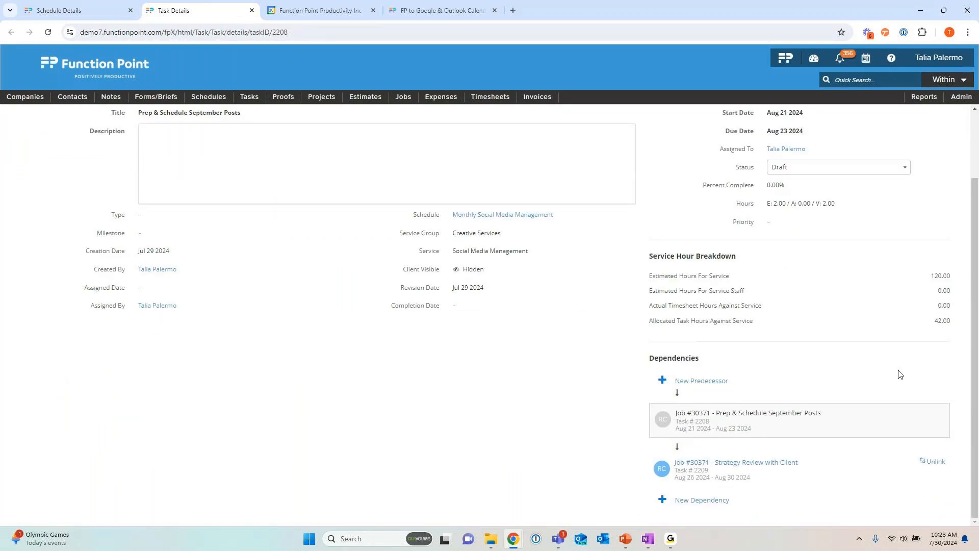
left_click(692, 386)
scroll(833, 339, "down", 2)
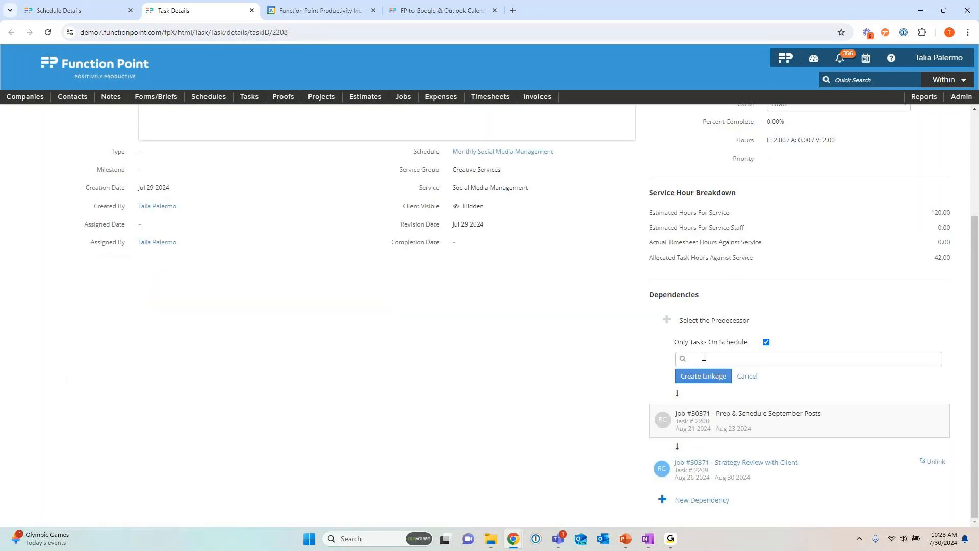
left_click(706, 357)
scroll(840, 396, "down", 3)
scroll(841, 398, "down", 2)
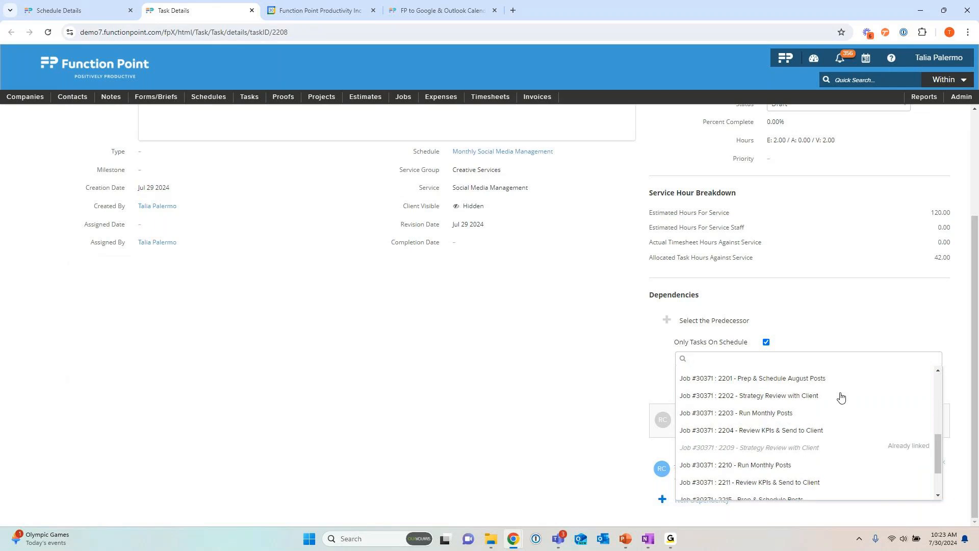
scroll(841, 397, "down", 2)
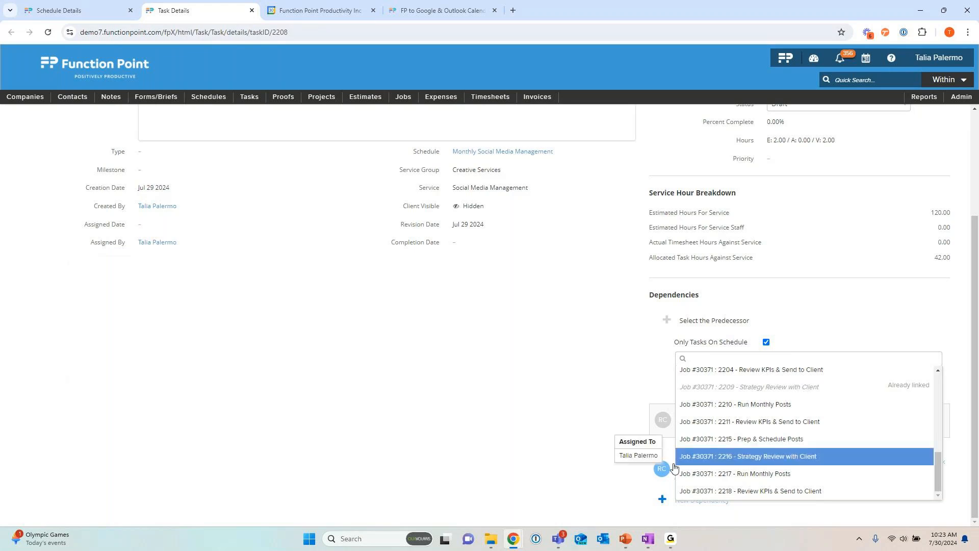
scroll(802, 415, "up", 3)
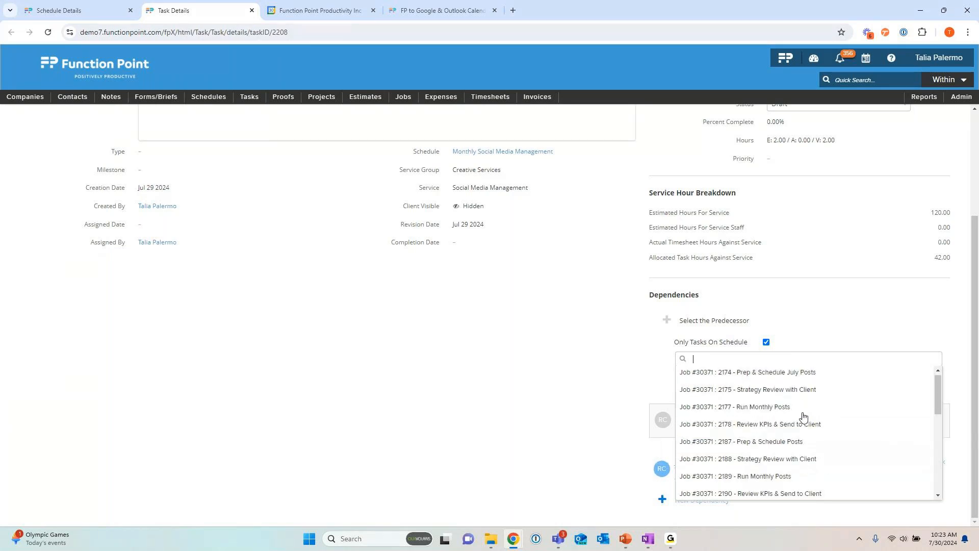
Step: Allow predecessors from outside this schedule and link the Final File Prep task from job 30374 as the task's predecessor
left_click(766, 342)
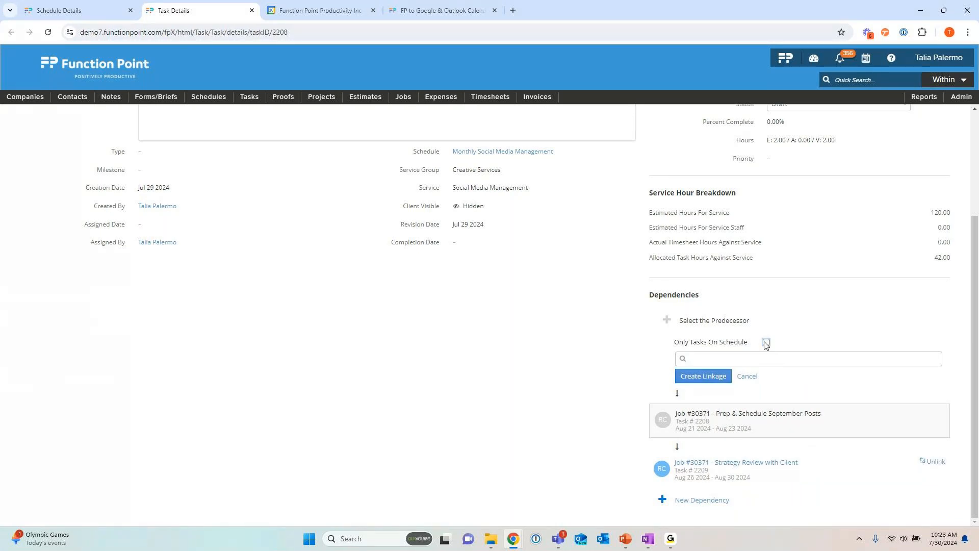
left_click(704, 361)
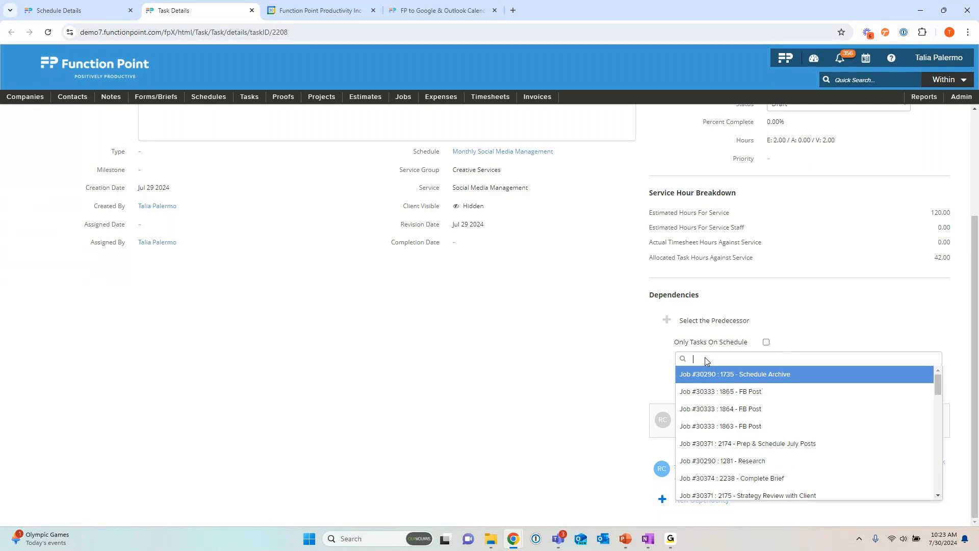
type("p")
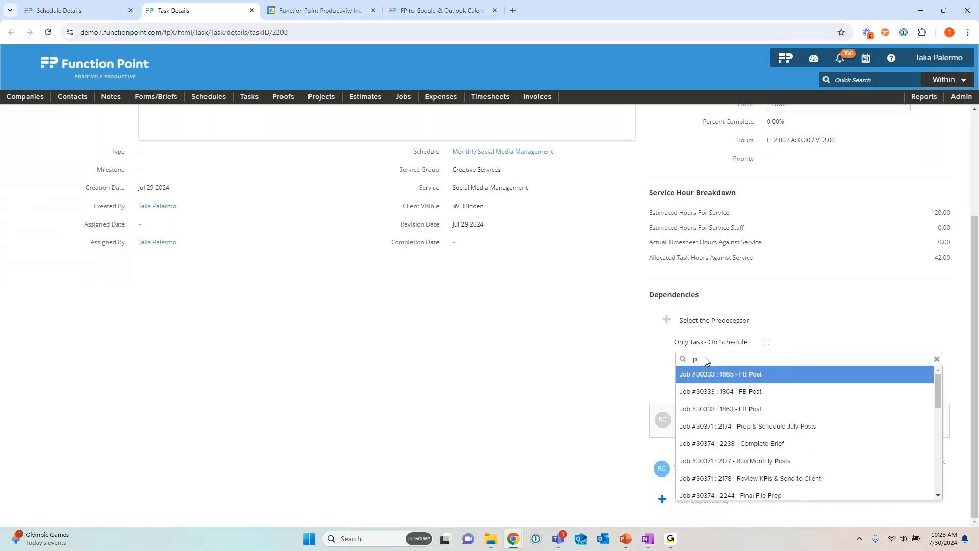
type("re")
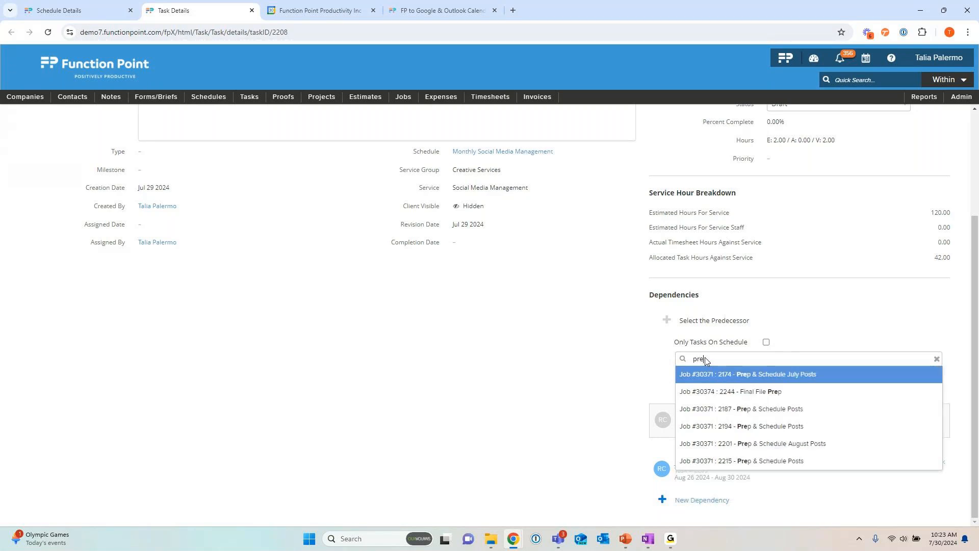
key("BackSpace")
key("BackSpace")
key("BackSpace")
type("final")
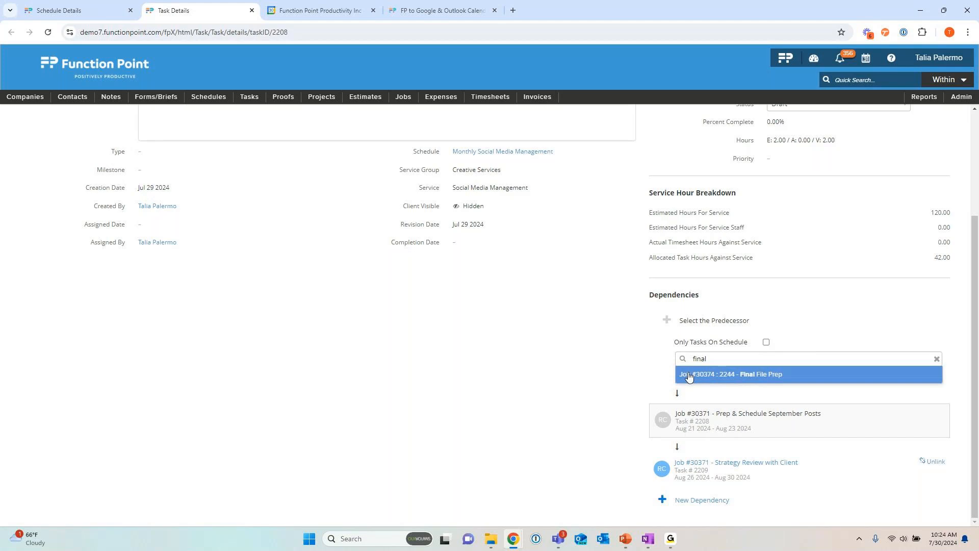
left_click(794, 376)
left_click(715, 380)
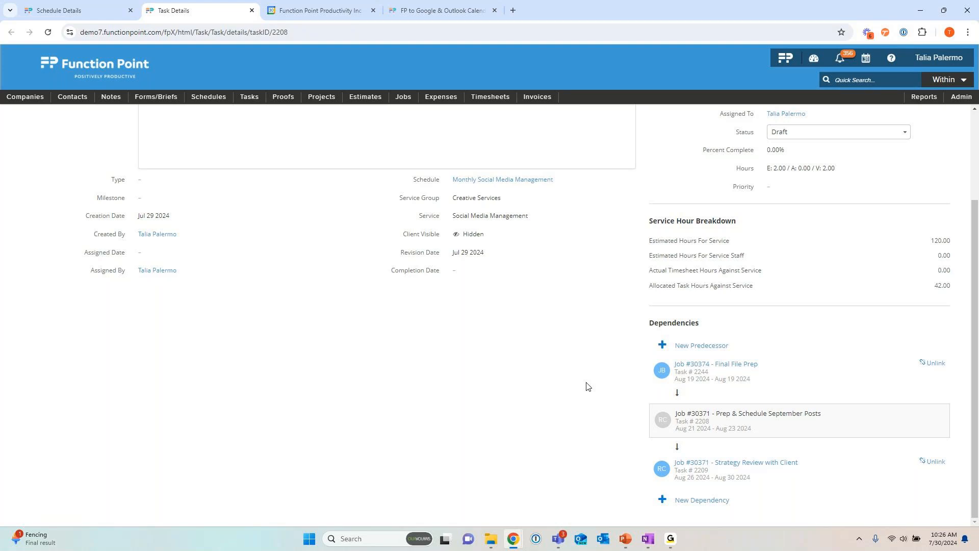
Step: Back in the Monthly Social Media Management schedule, expand only September 2024 and view the cross-job predecessors of Prep & Schedule September Posts
scroll(299, 367, "up", 3)
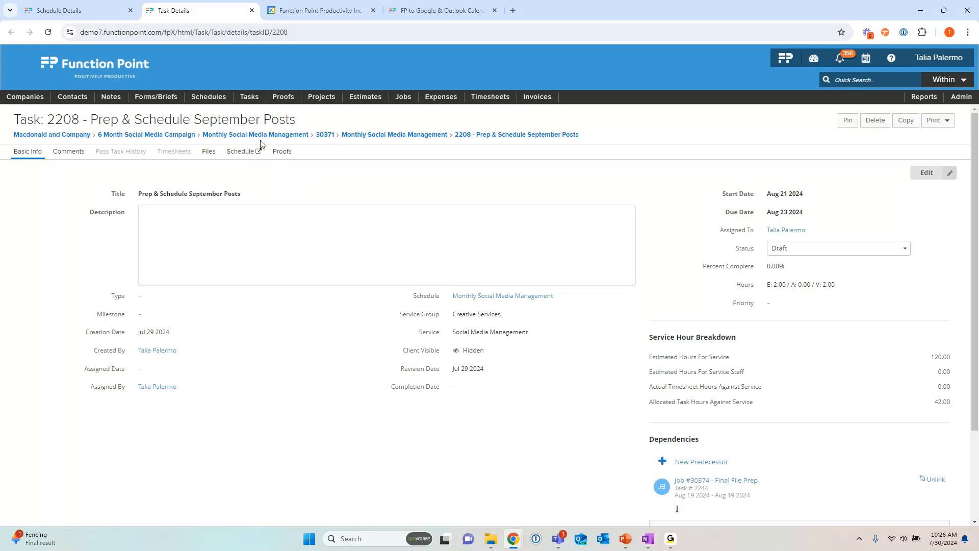
left_click(385, 136)
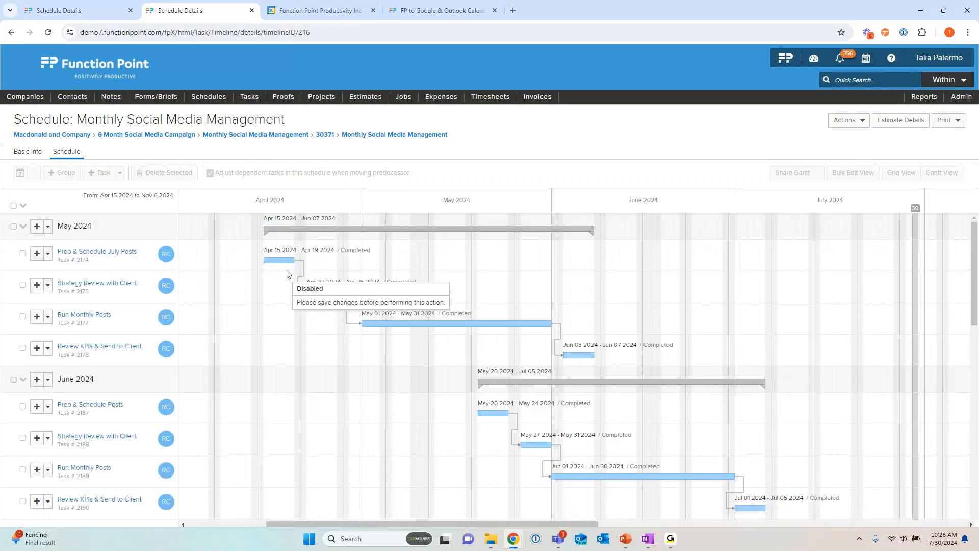
left_click(23, 206)
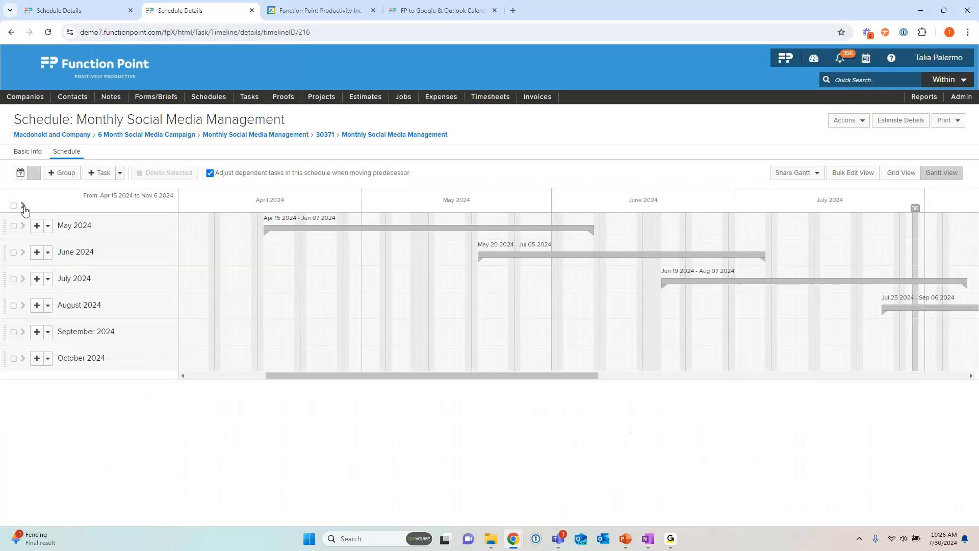
left_click(23, 332)
left_click_drag(525, 508, 796, 497)
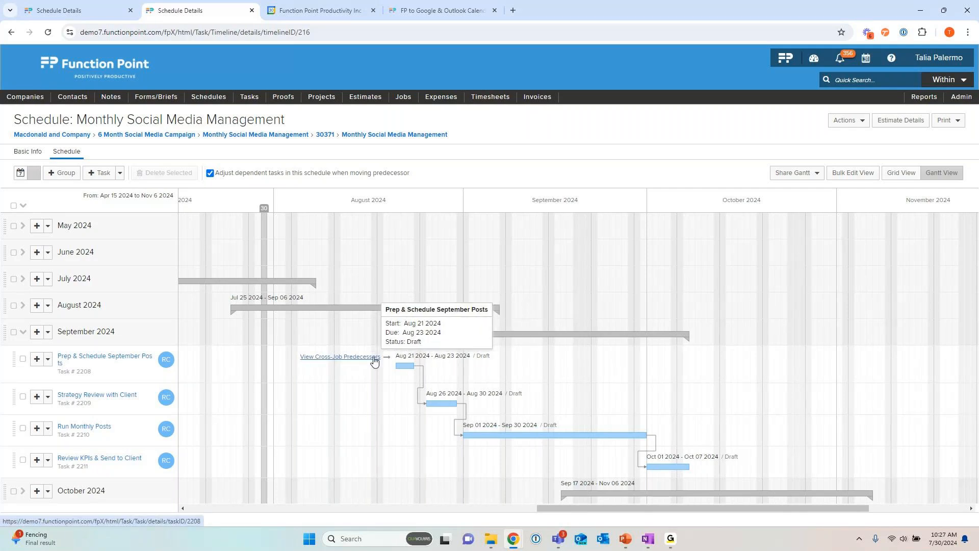
left_click(347, 362)
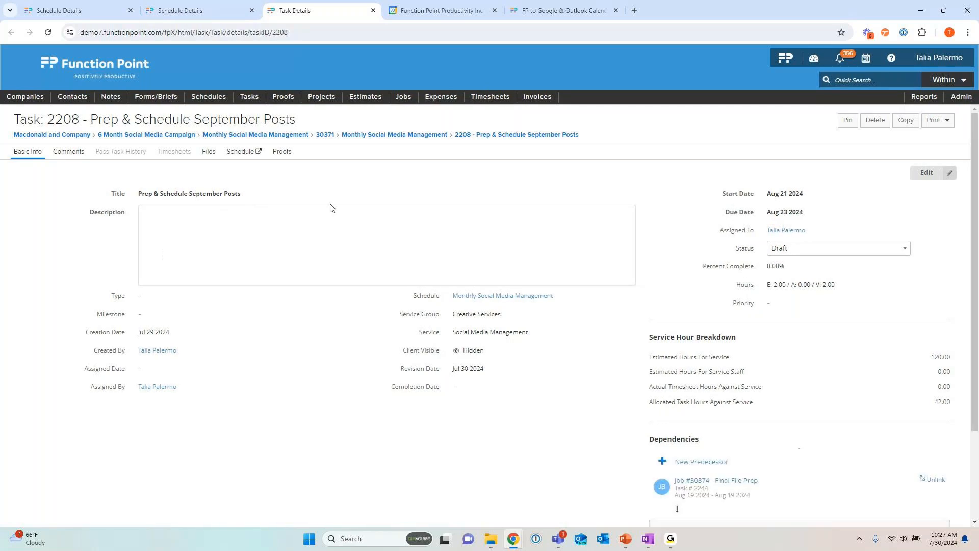
Step: Review the dependencies of Prep & Schedule September Posts, and follow its Final File Prep predecessor to the New Fall Product Line schedule
scroll(693, 379, "down", 2)
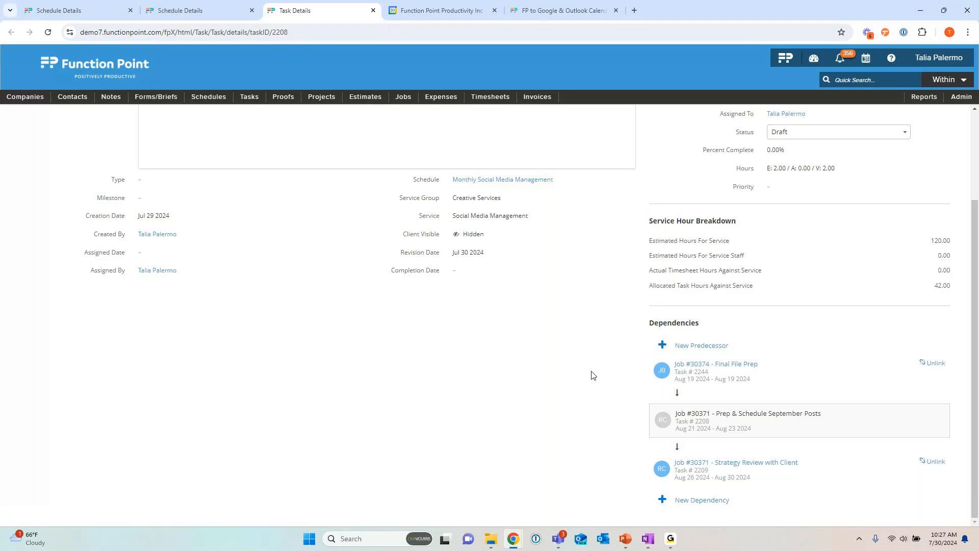
mouse_move(670, 423)
left_click(737, 368)
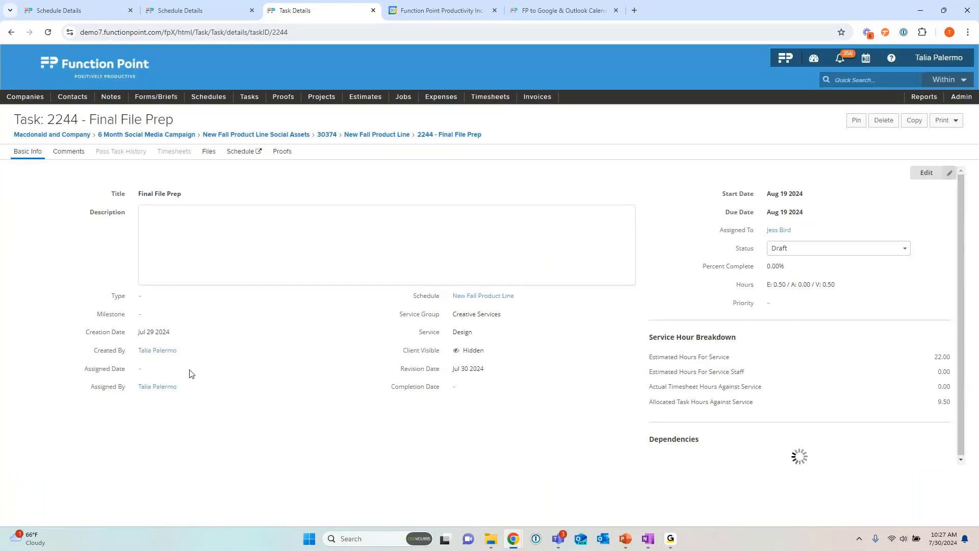
left_click(368, 135)
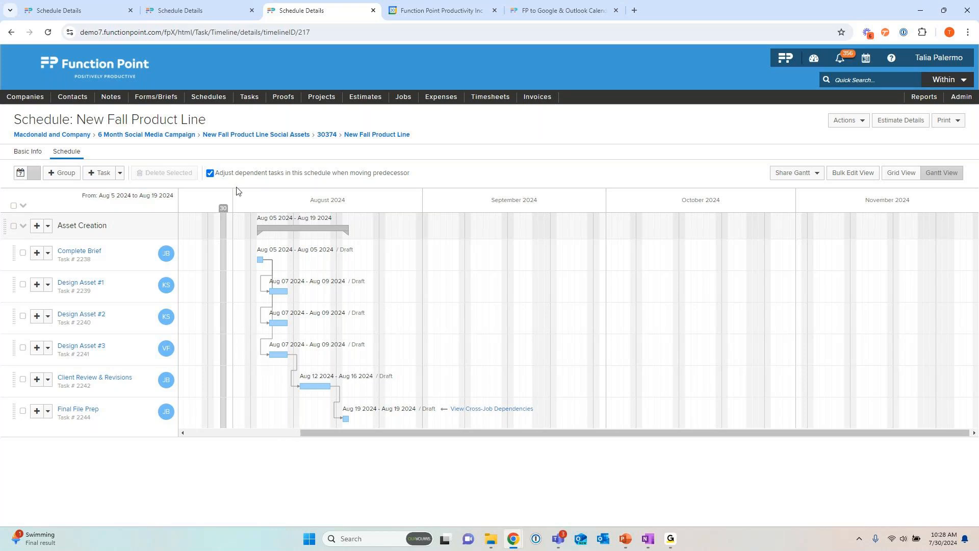
Step: Open the Complete Brief task from the New Fall Product Line schedule and set its status to Assigned
mouse_move(250, 97)
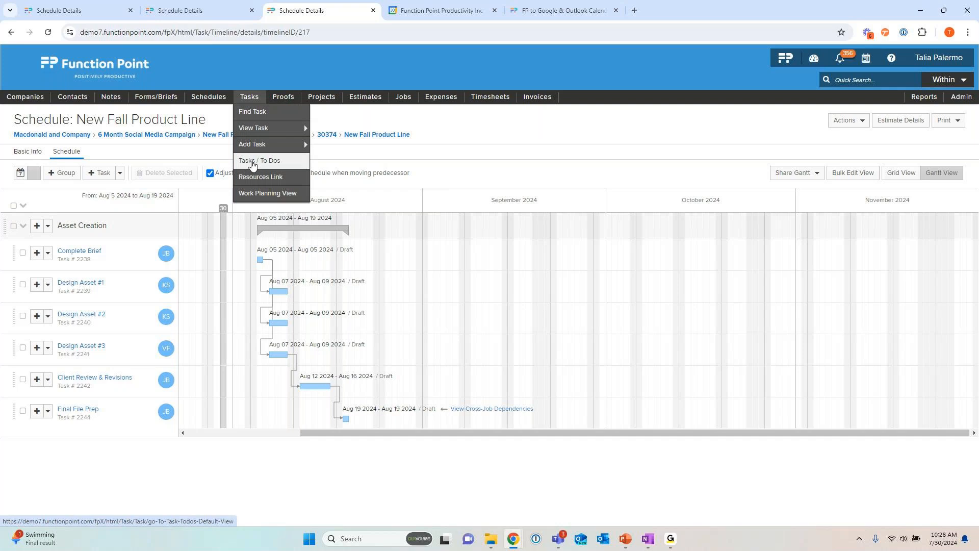
left_click(86, 255)
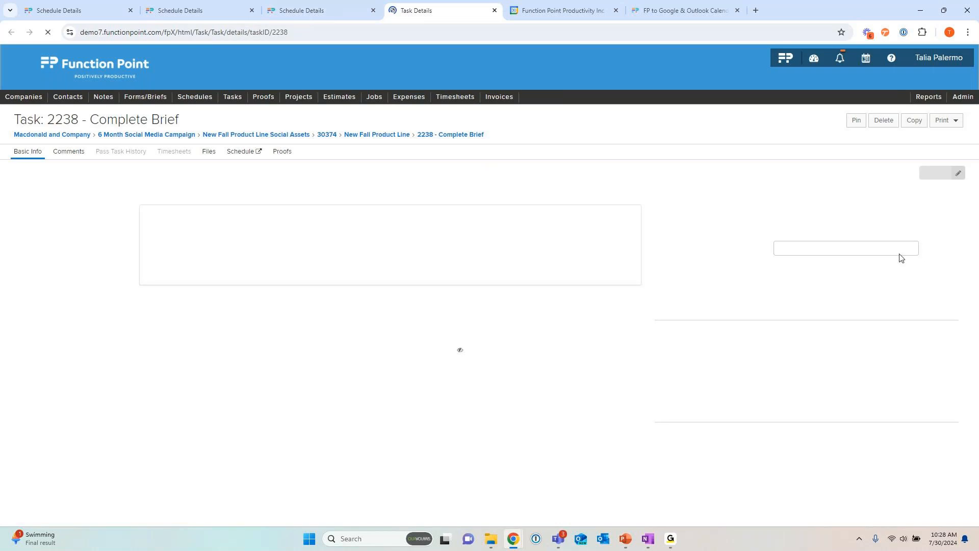
left_click(905, 249)
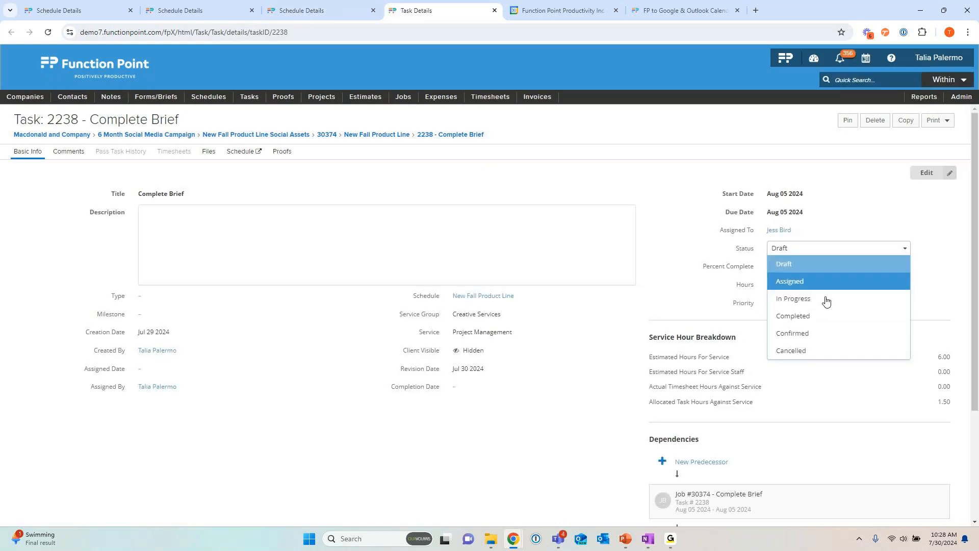
left_click(809, 280)
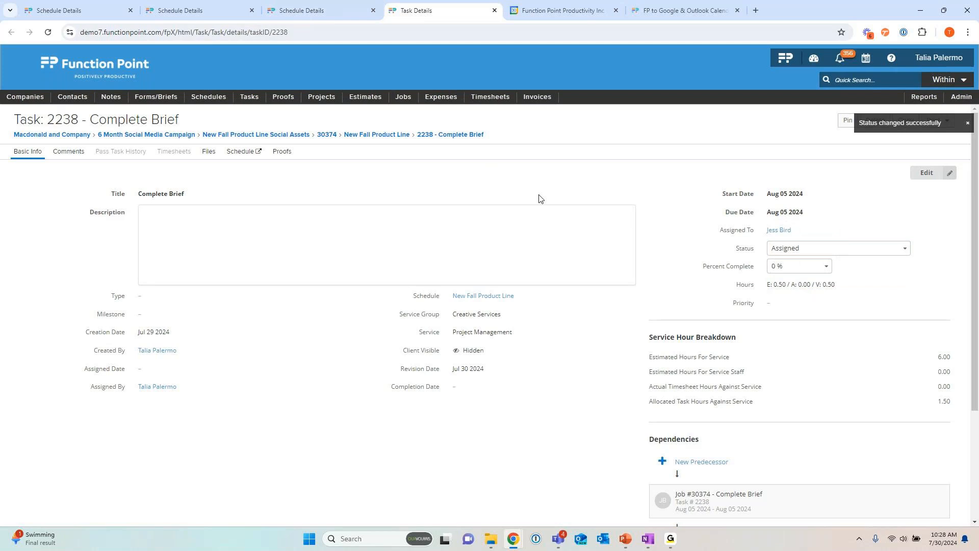
Step: Go to the Tasks / To Dos view
mouse_move(249, 98)
mouse_move(250, 145)
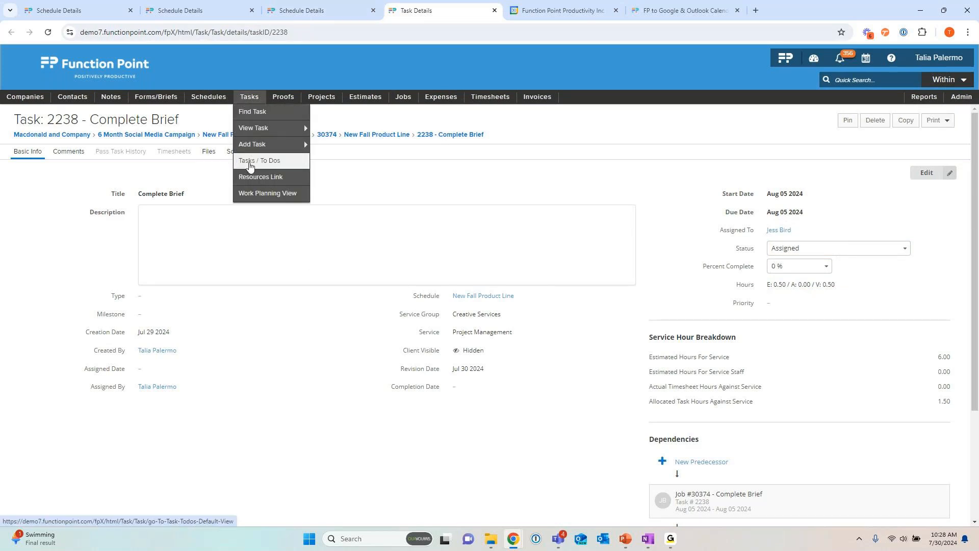
left_click(250, 166)
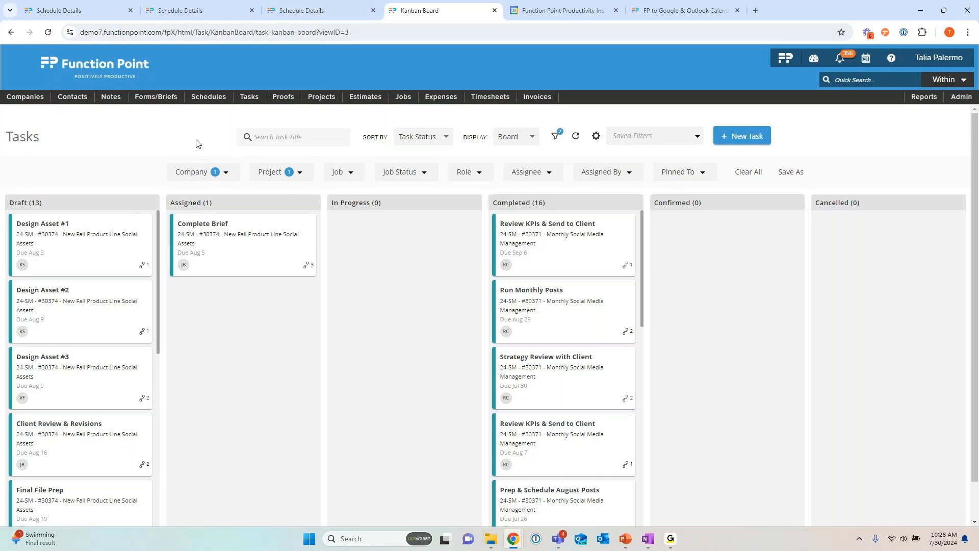
Step: Show the tasks in the List display, then return to the Board display
mouse_move(249, 97)
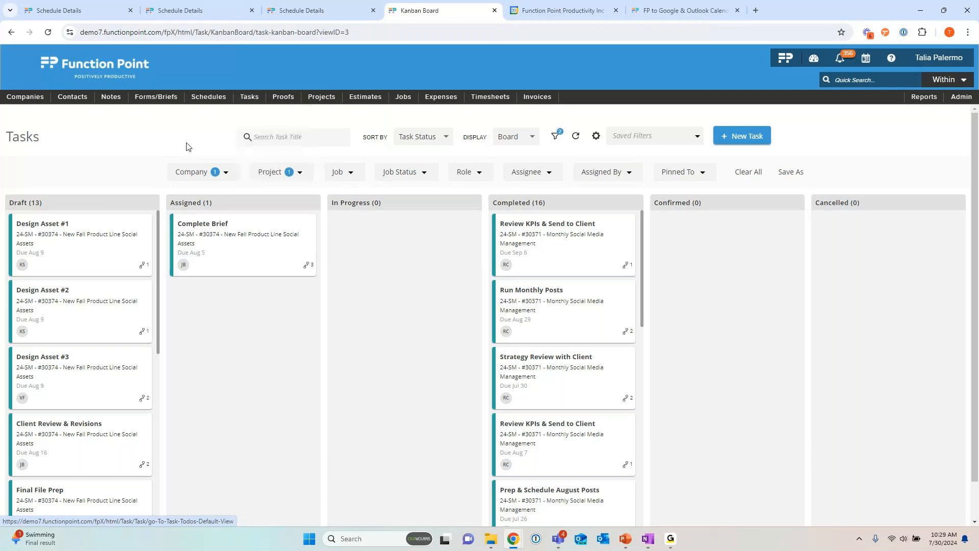
left_click(530, 143)
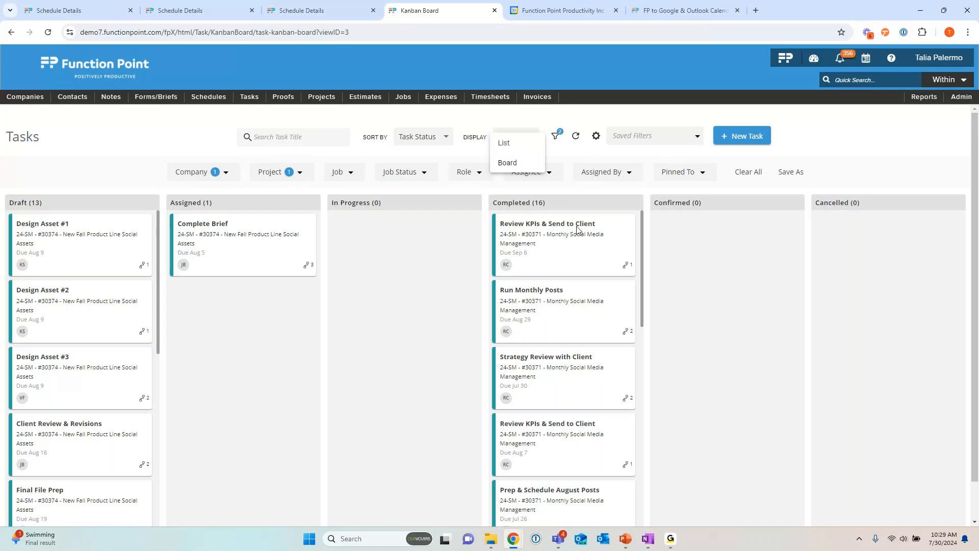
left_click(505, 148)
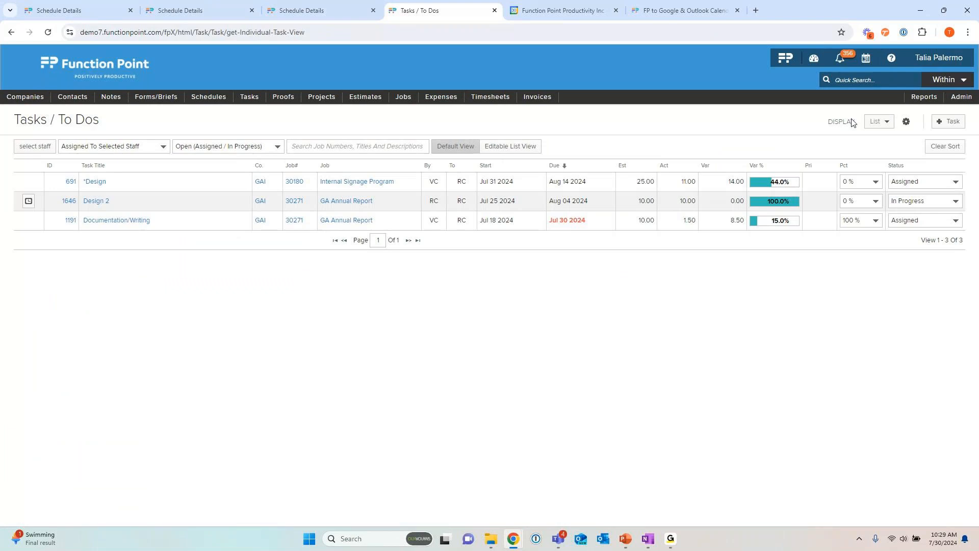
left_click_drag(829, 125, 859, 124)
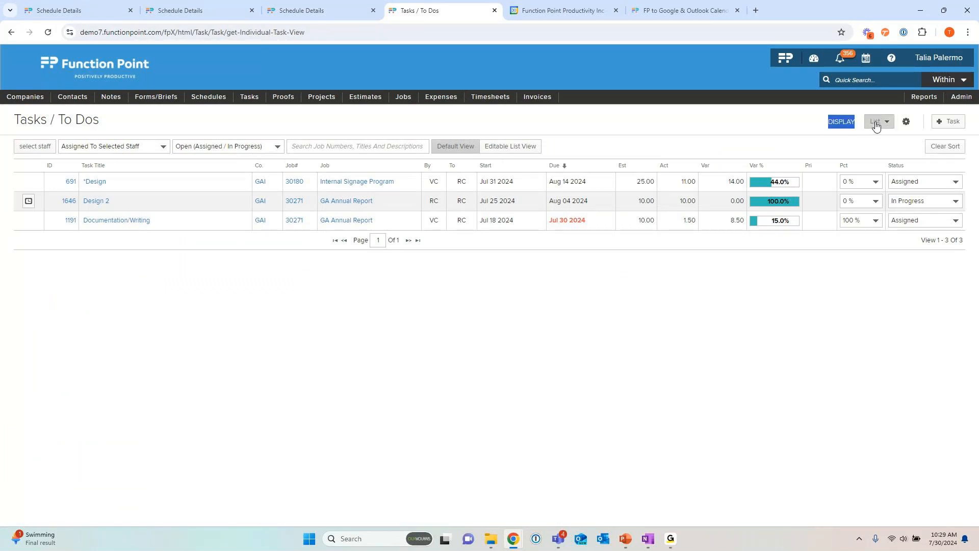
left_click(877, 123)
left_click(885, 154)
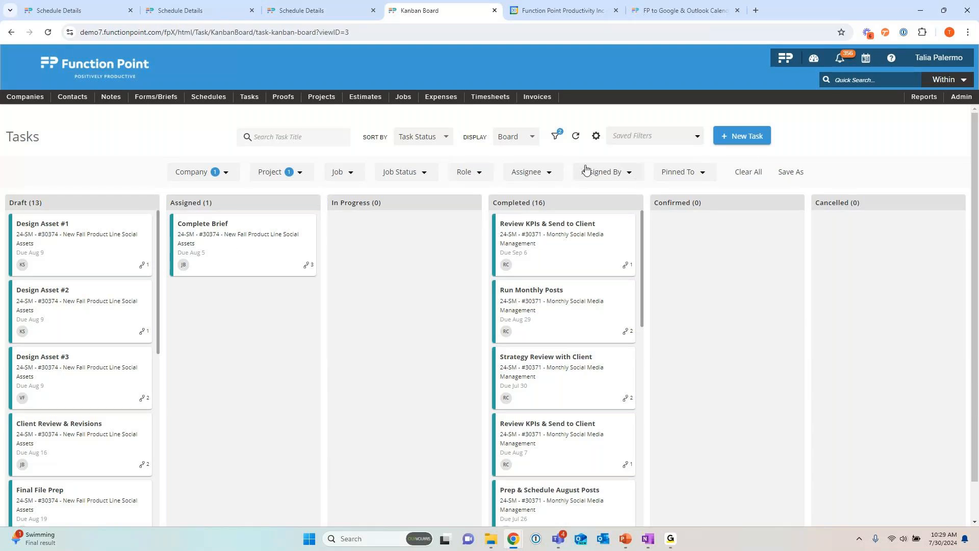
Step: View the board's default view settings and check the values set in the Company and Project filters
mouse_move(263, 110)
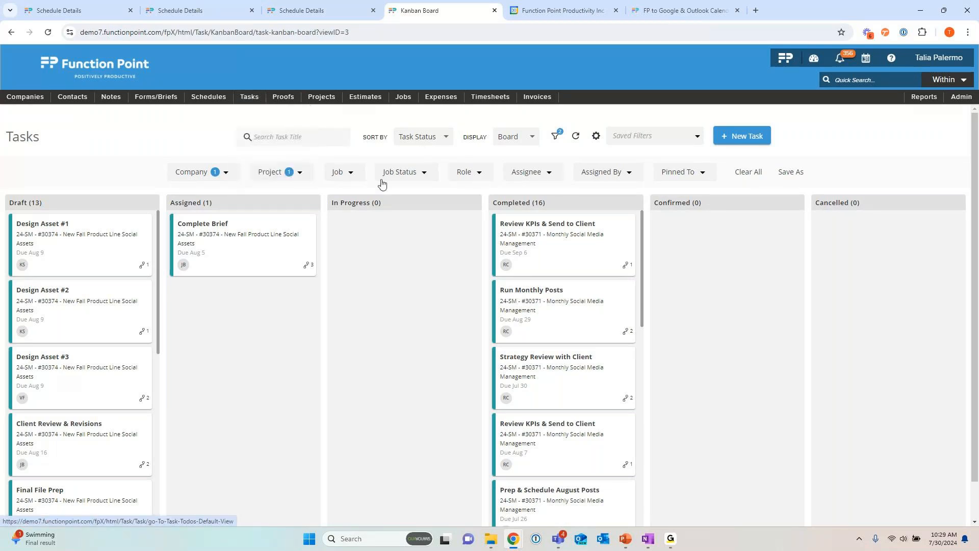
left_click(597, 140)
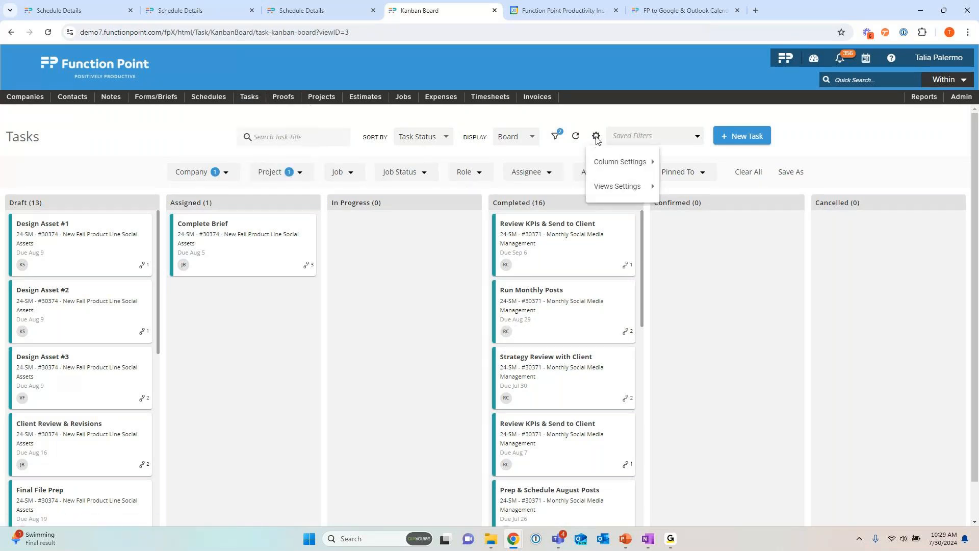
mouse_move(643, 188)
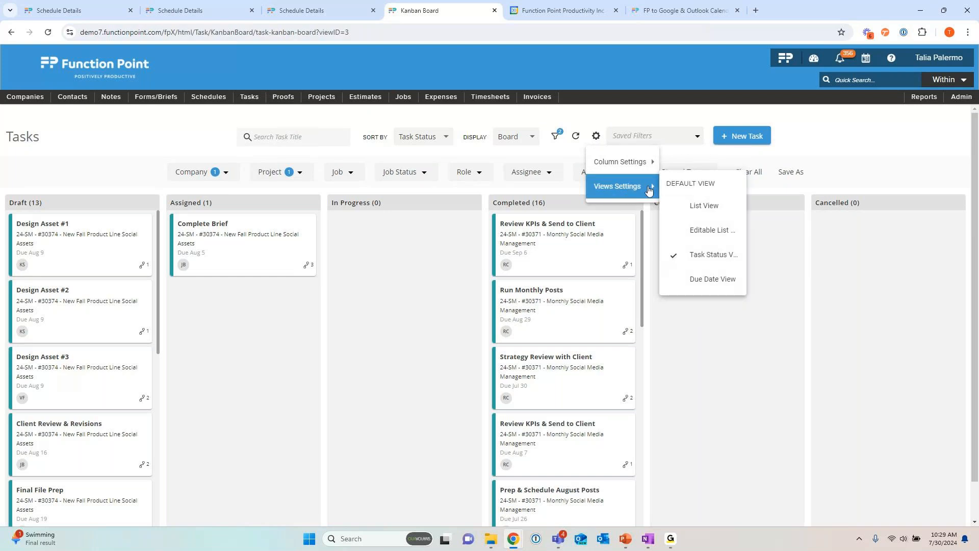
left_click(251, 202)
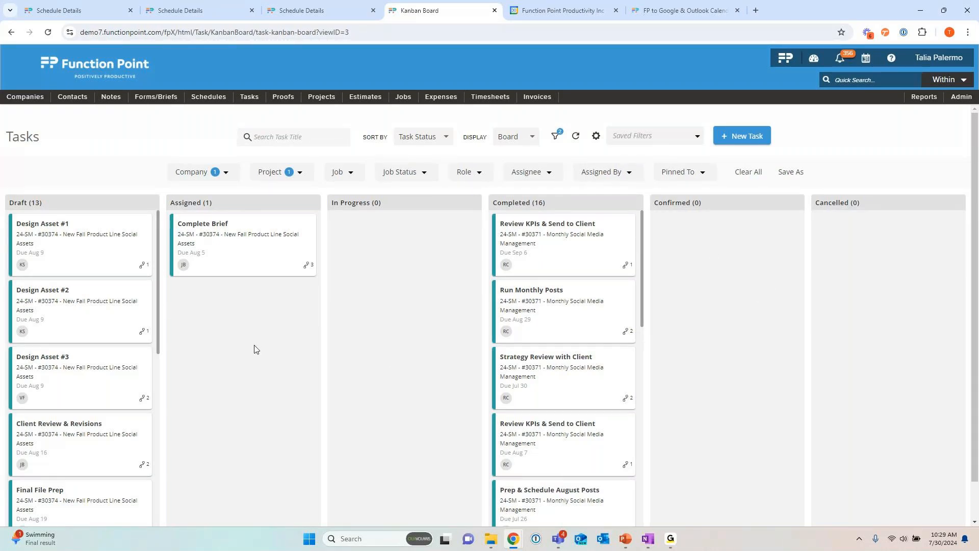
left_click(227, 174)
left_click(272, 174)
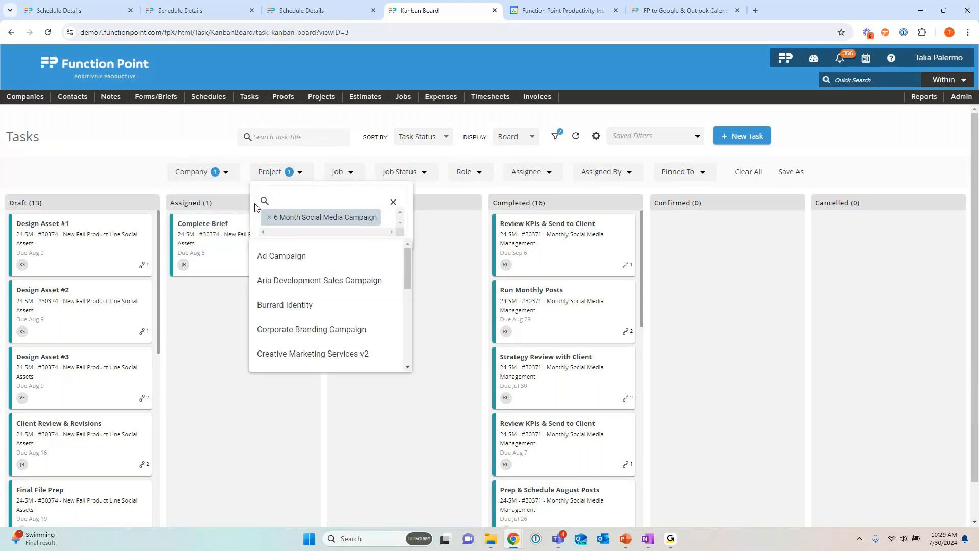
left_click(165, 220)
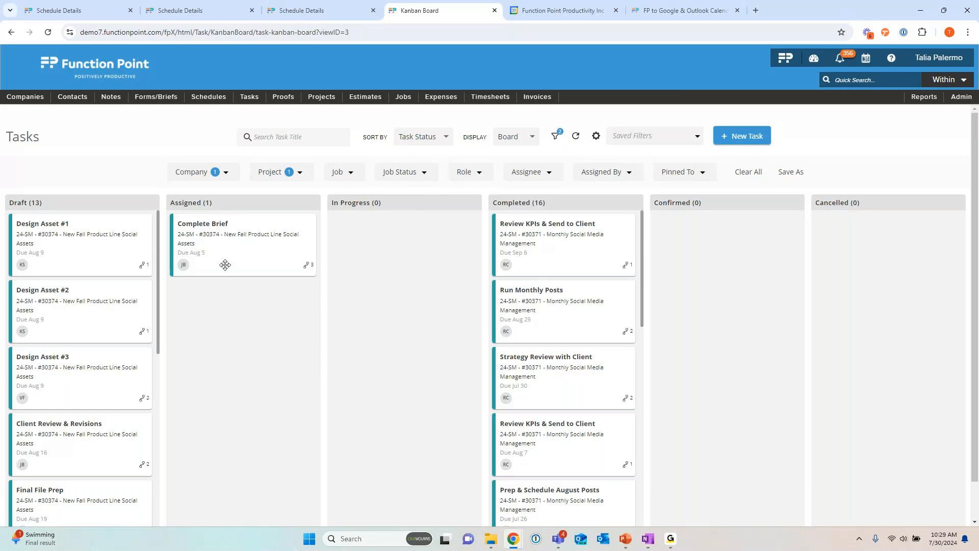
Step: Move Complete Brief and Design Assets #1, #2 and #3 to Completed on the board, and refresh it
left_click_drag(225, 265, 548, 263)
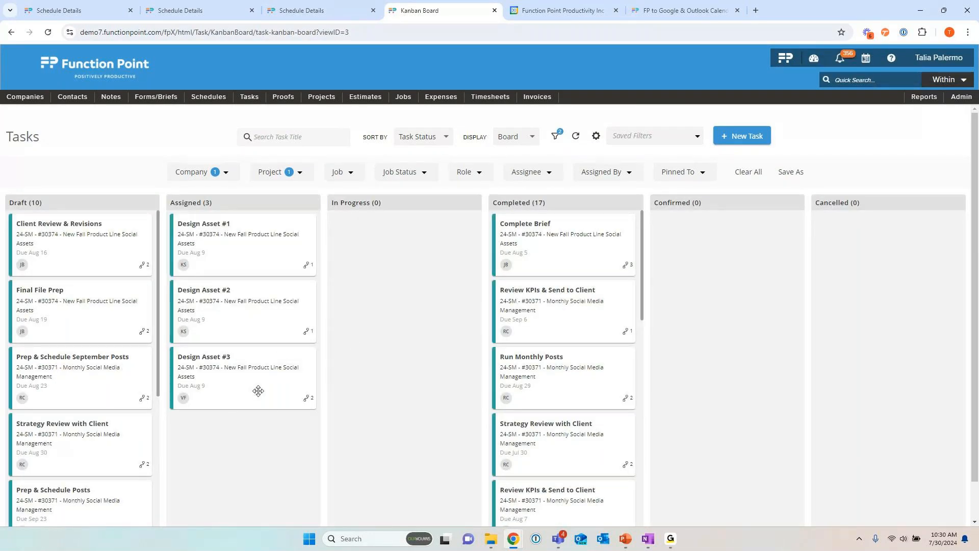
left_click_drag(234, 258, 551, 255)
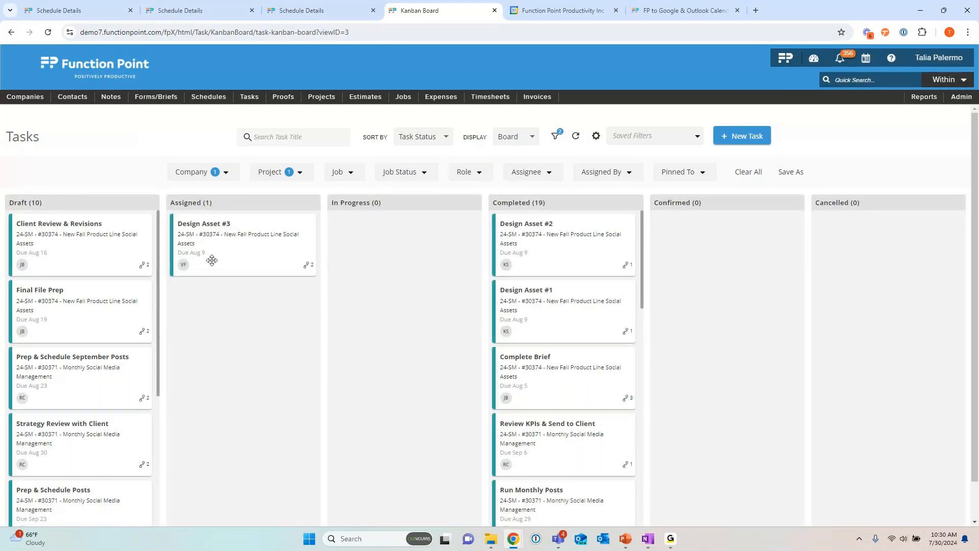
left_click_drag(222, 260, 543, 255)
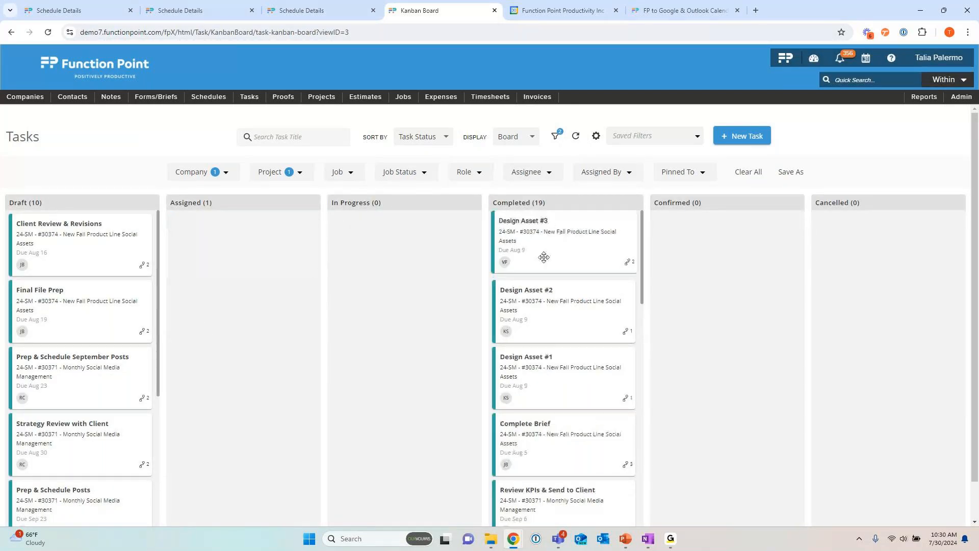
left_click(575, 136)
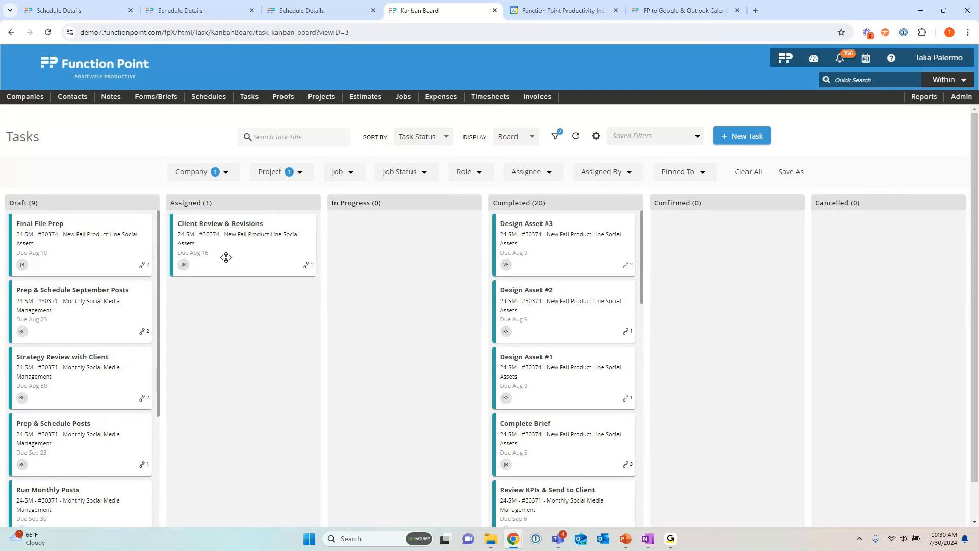
Step: Move Client Review & Revisions and then Final File Prep to Completed, refreshing the board after each one
left_click_drag(226, 257, 553, 252)
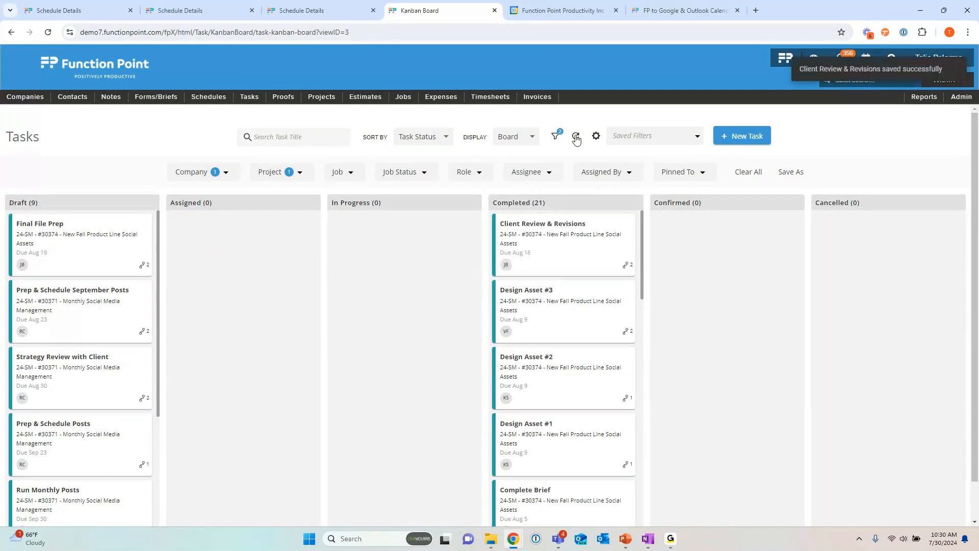
left_click(576, 138)
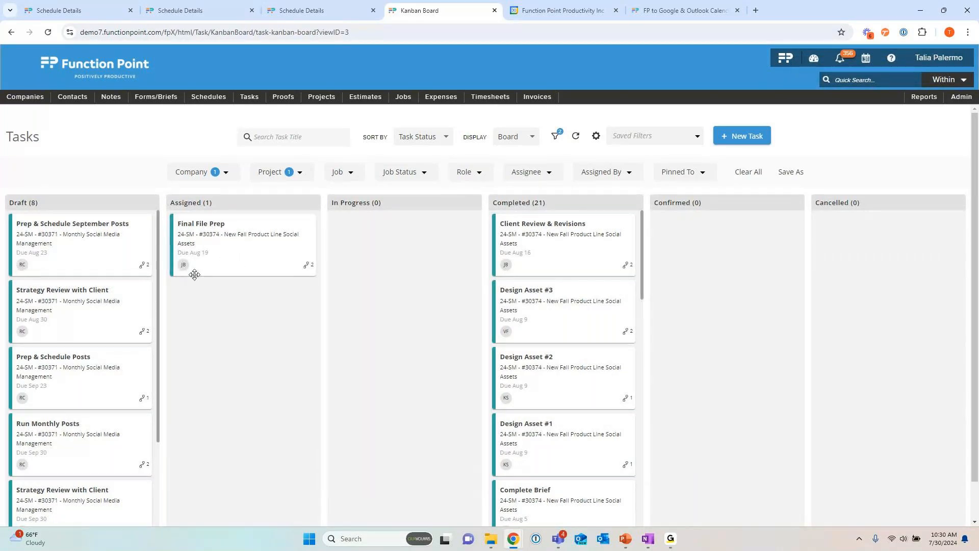
left_click_drag(233, 262, 553, 257)
left_click(575, 136)
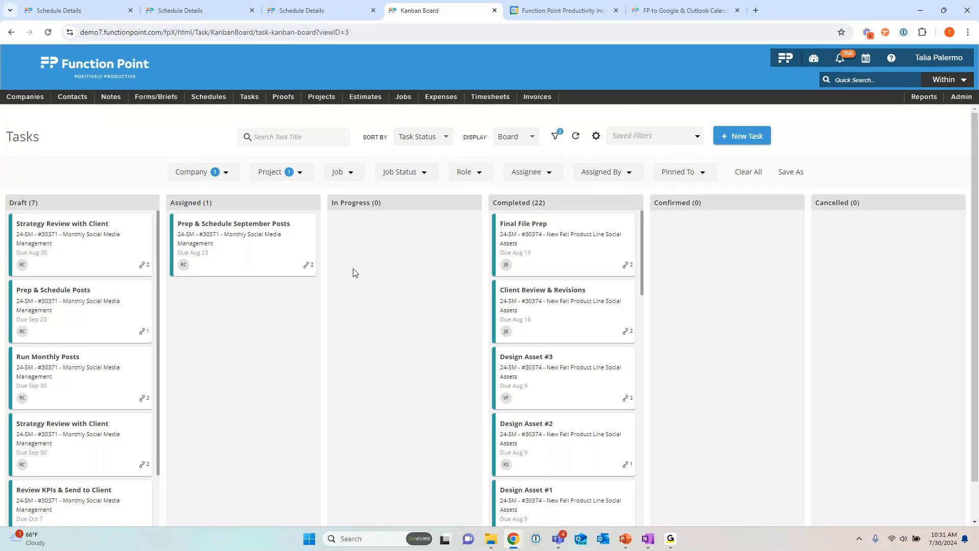
Step: Go to the home dashboard, switch it to the Calendar dashboard and show August 2024
left_click(106, 71)
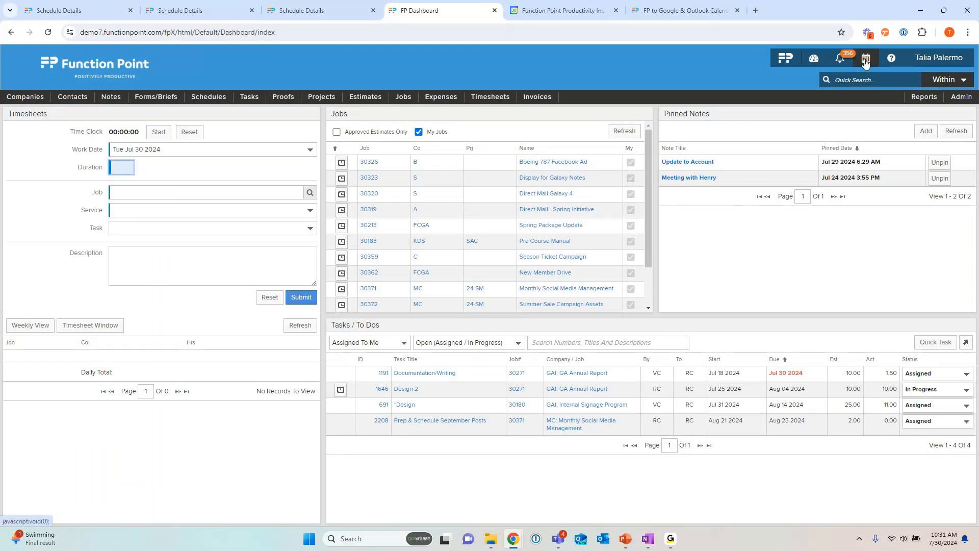
mouse_move(815, 67)
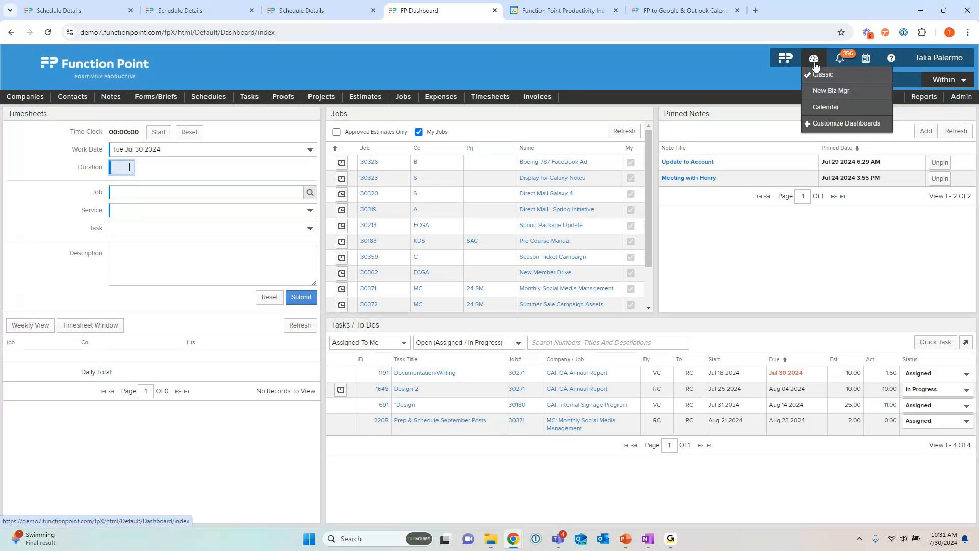
left_click(827, 108)
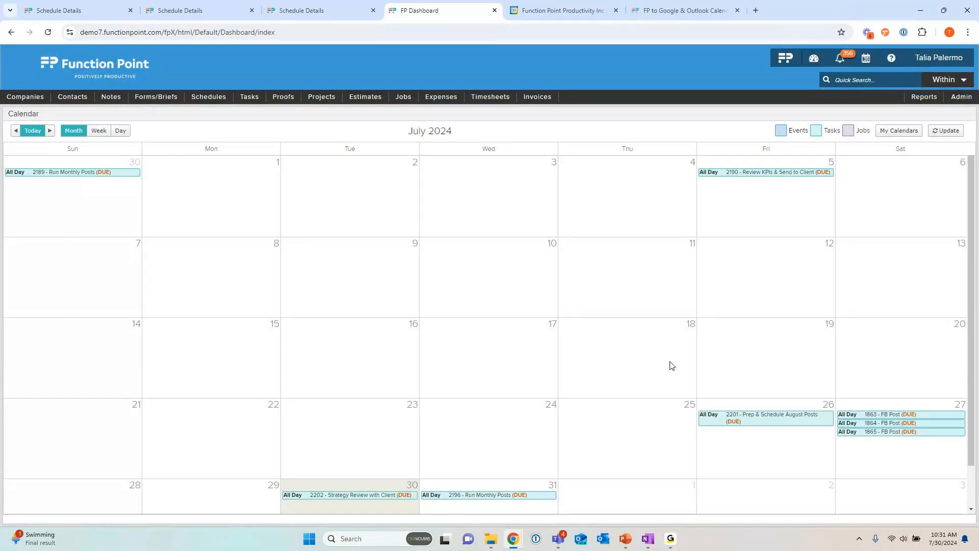
left_click(50, 130)
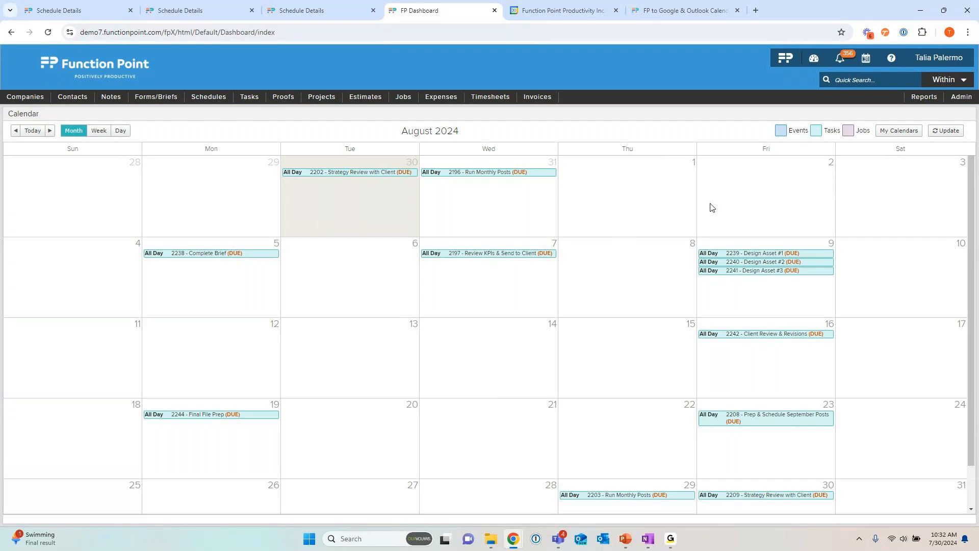
Step: Select the Kingsgate Driving School calendar, and start a new calendar filter named Macdonald and Company
left_click(905, 133)
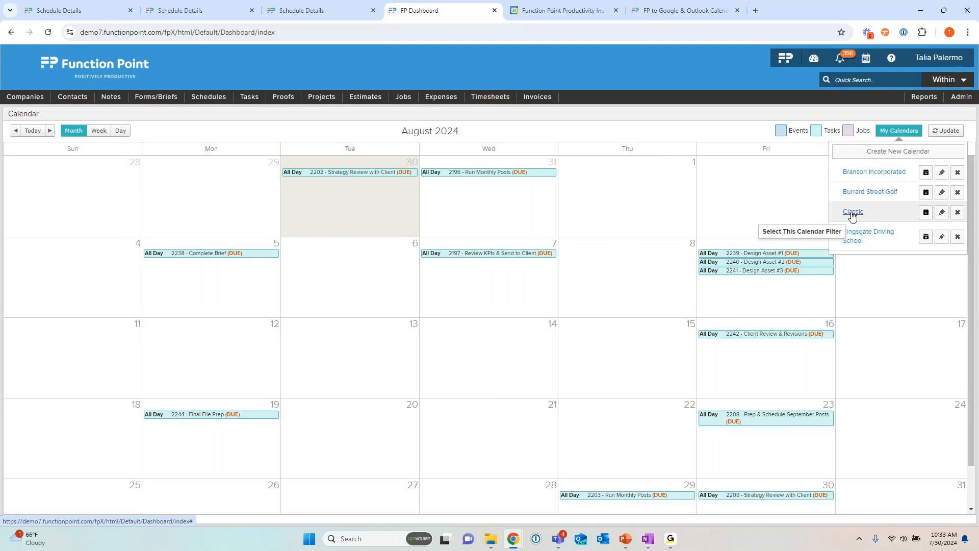
left_click(869, 236)
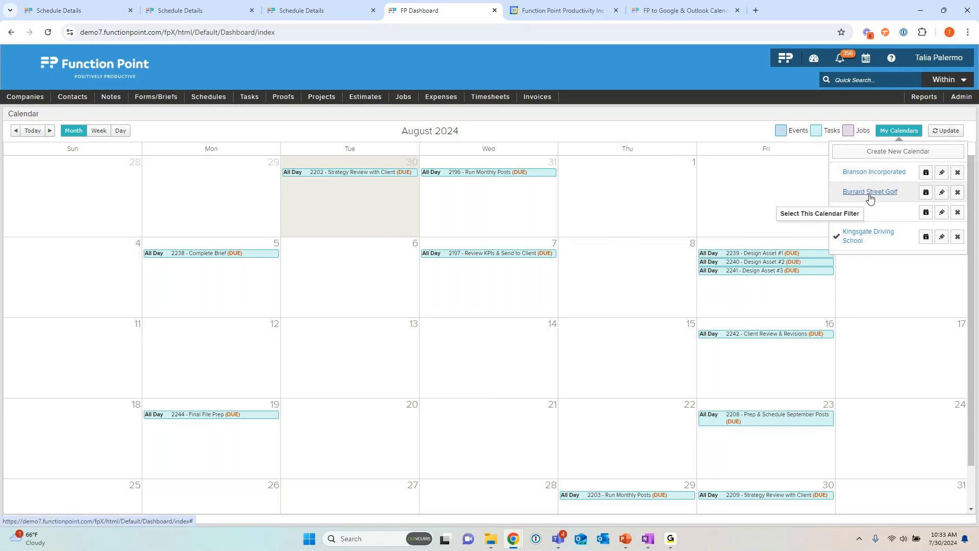
left_click(887, 152)
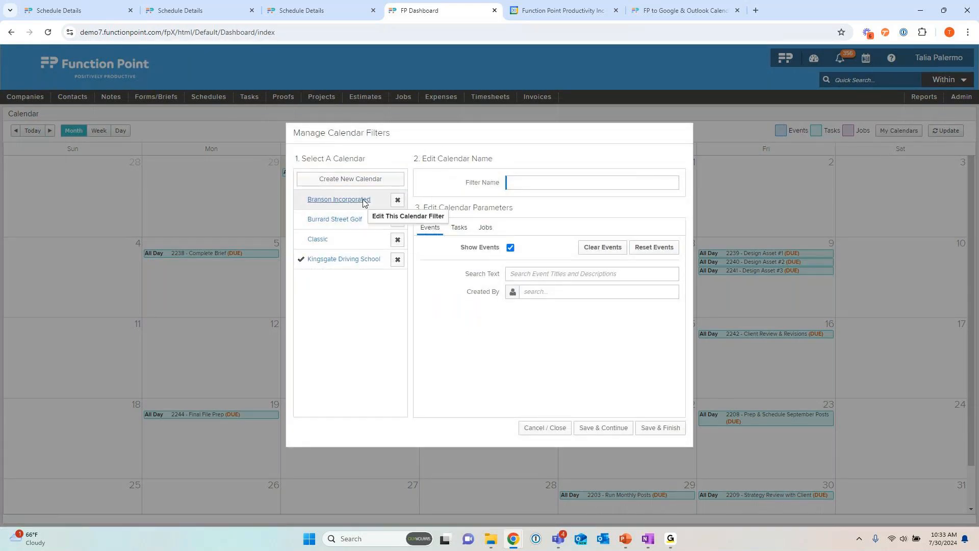
left_click(538, 182)
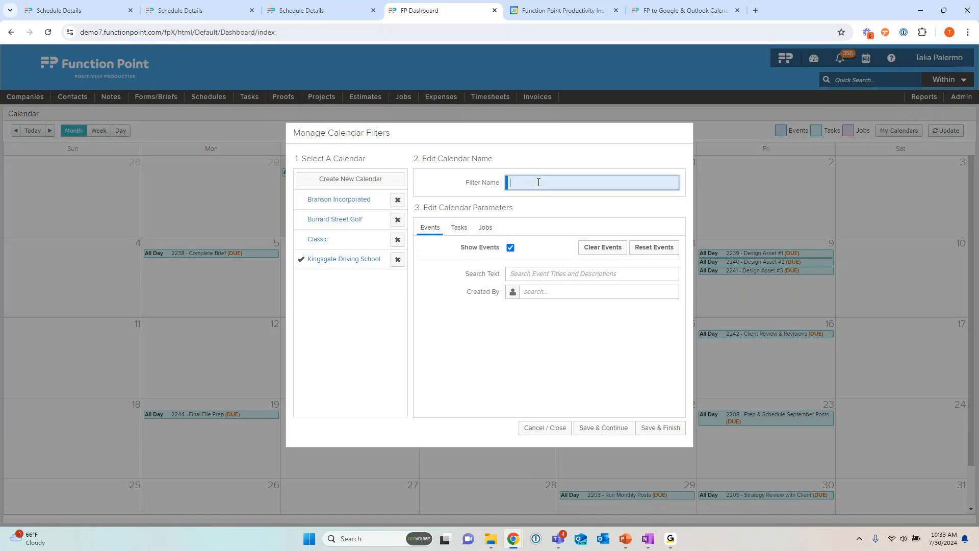
type("Macdonald and Company")
Step: Turn off Show Events for the Macdonald and Company calendar filter
left_click(461, 231)
left_click(430, 227)
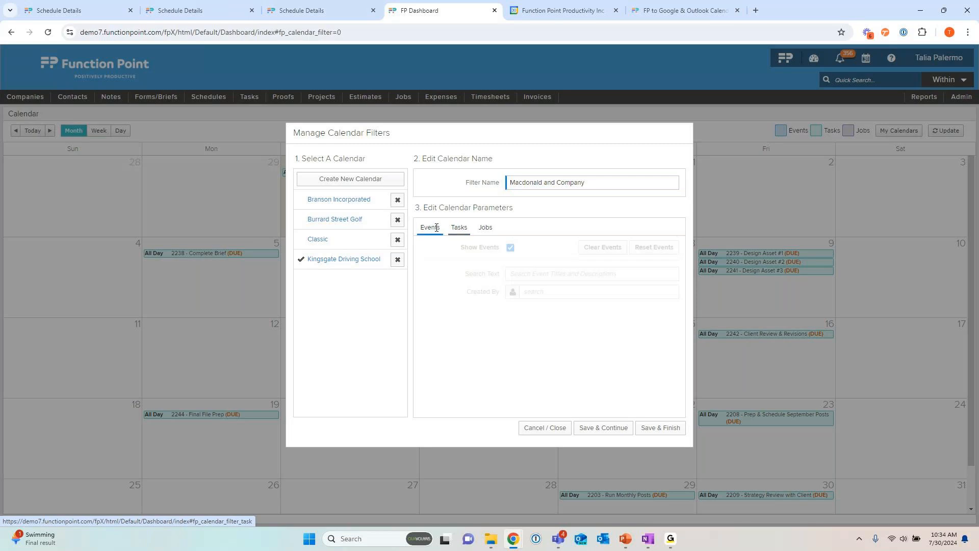
left_click(510, 247)
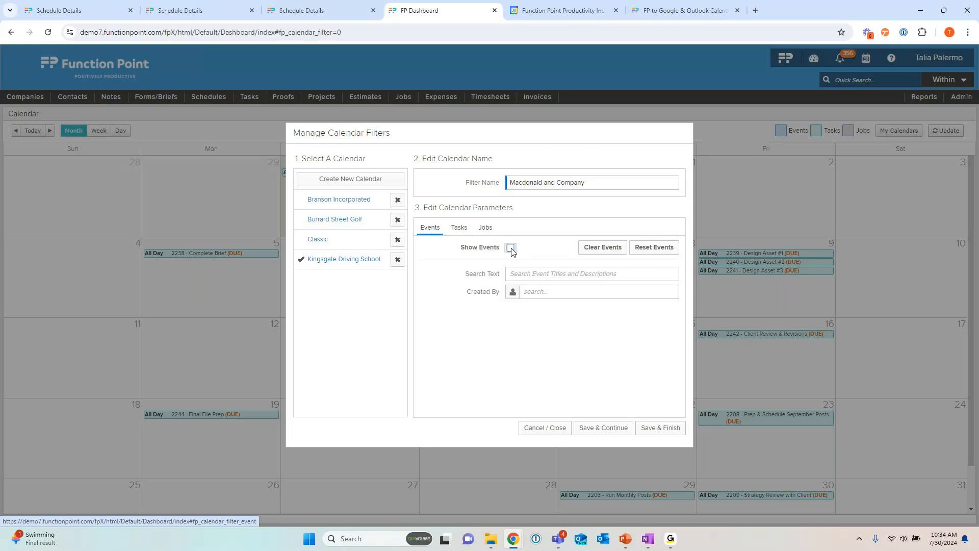
Step: Limit the tasks shown by the new calendar filter to the company Macdonald and Company
left_click(458, 229)
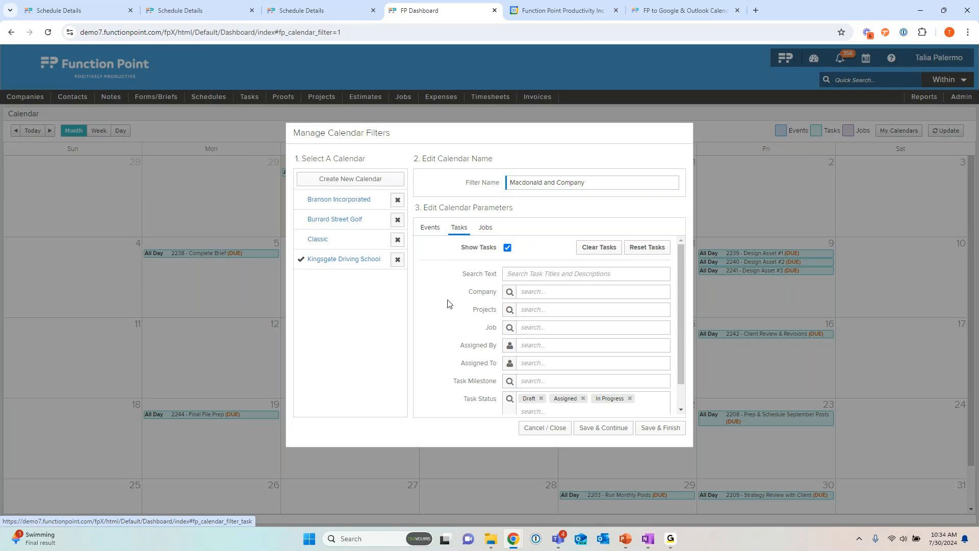
scroll(455, 300, "down", 1)
scroll(472, 336, "up", 1)
left_click(541, 293)
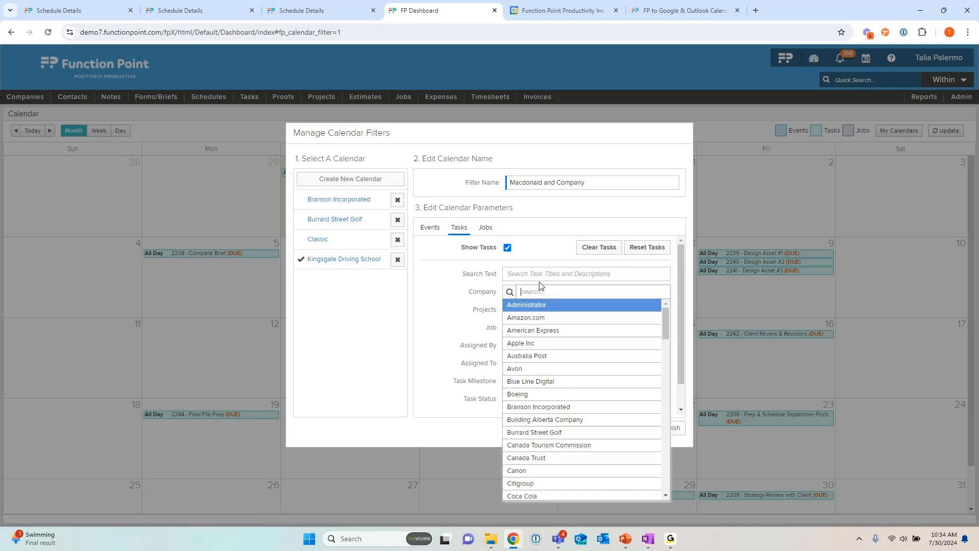
type("mac")
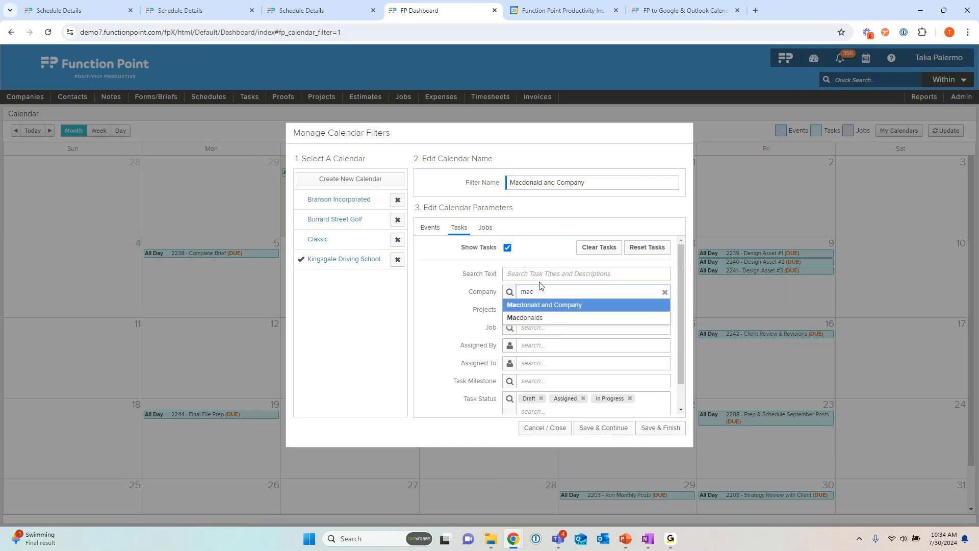
left_click(558, 309)
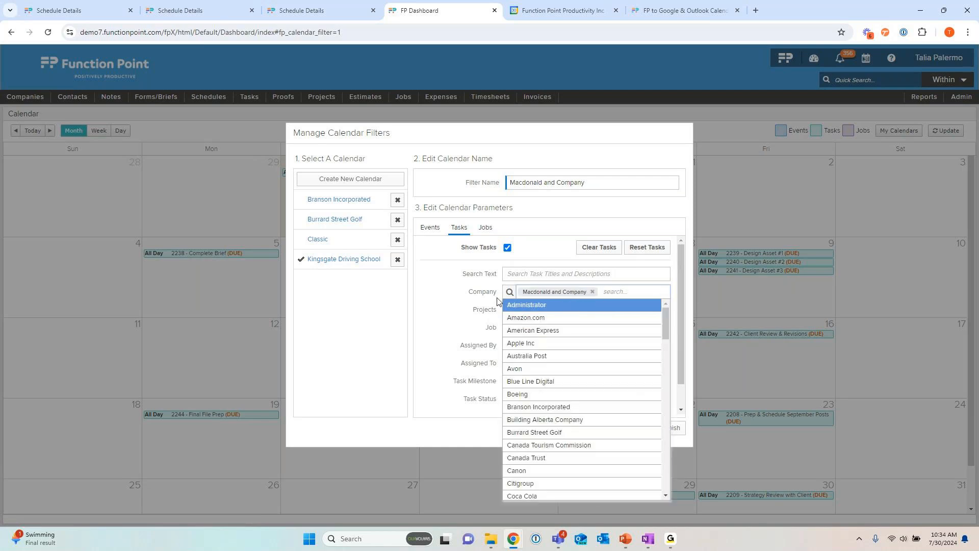
left_click(468, 299)
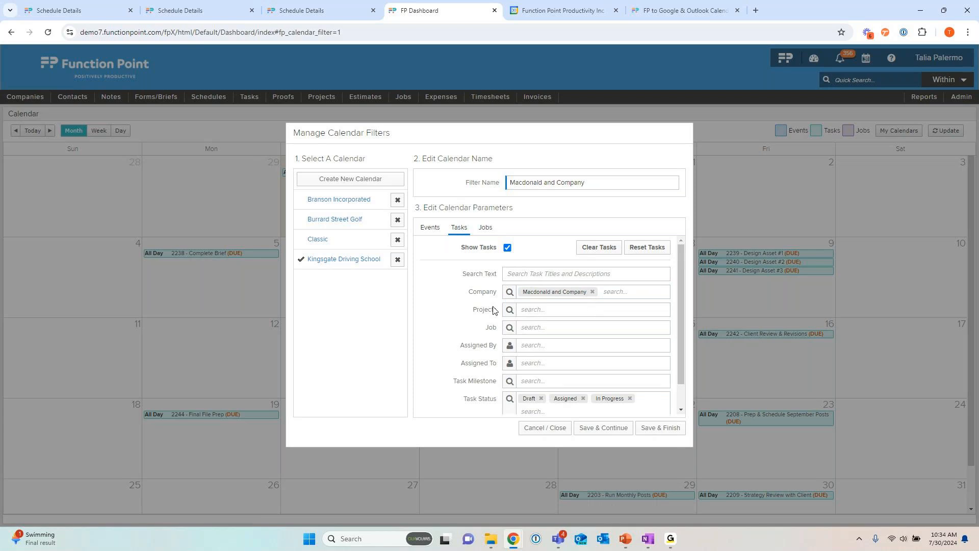
Step: Add the Completed and Confirmed statuses to the task statuses included in the calendar filter
scroll(453, 310, "down", 1)
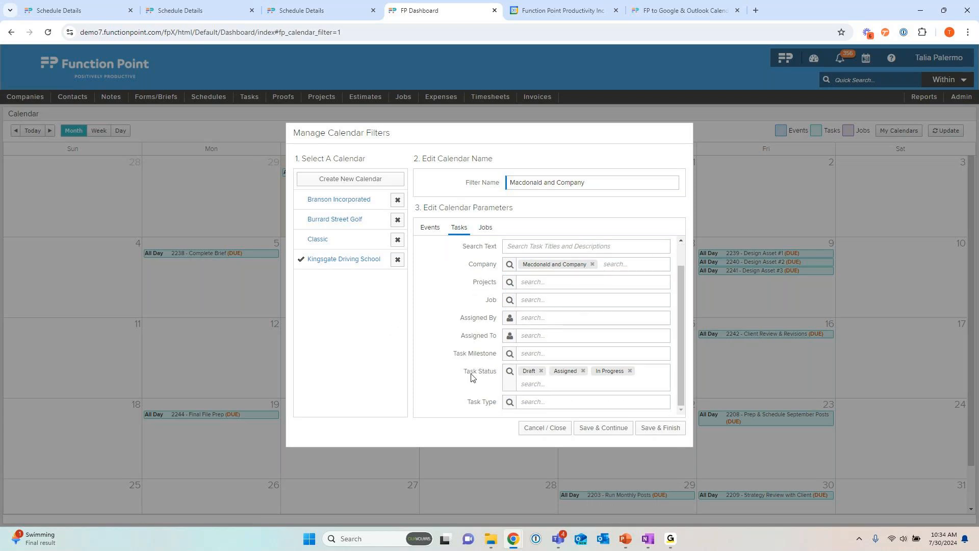
left_click(559, 384)
left_click(550, 437)
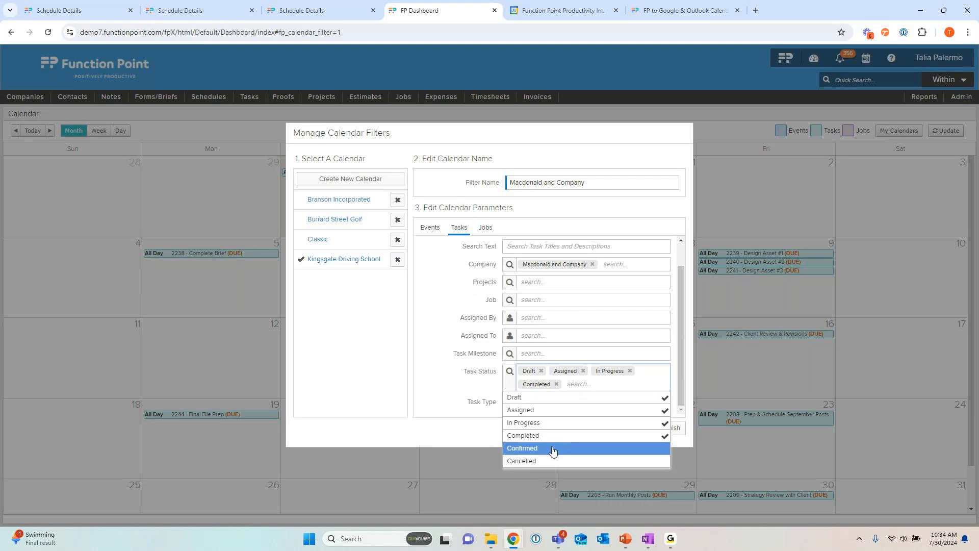
left_click(552, 451)
left_click(447, 376)
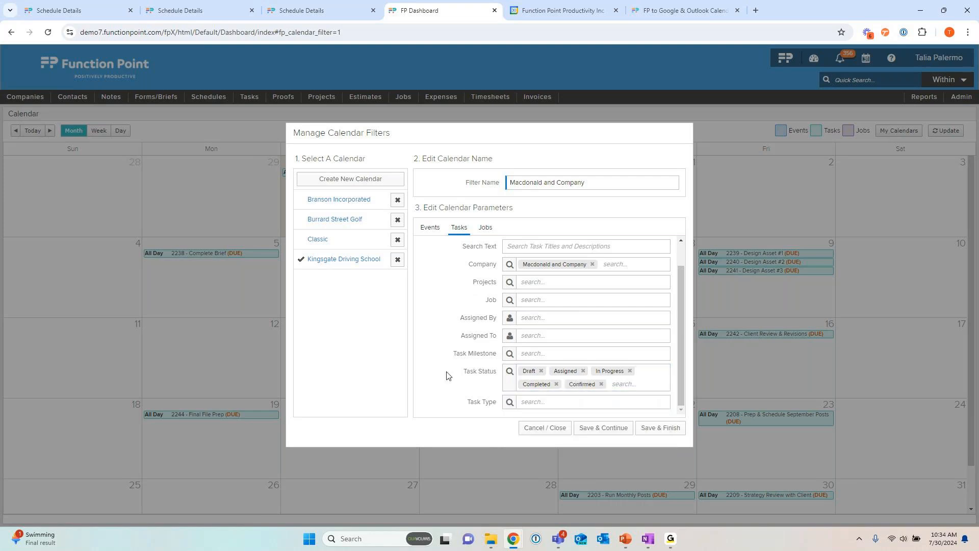
Step: Limit the jobs shown by the calendar filter to Macdonald and Company, leaving no other company selected
left_click(486, 227)
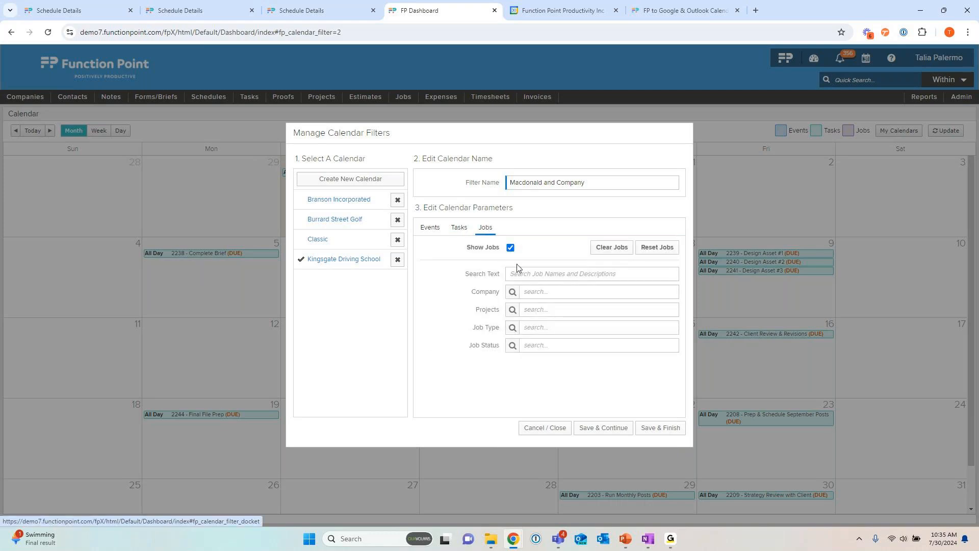
left_click(539, 293)
type("macd")
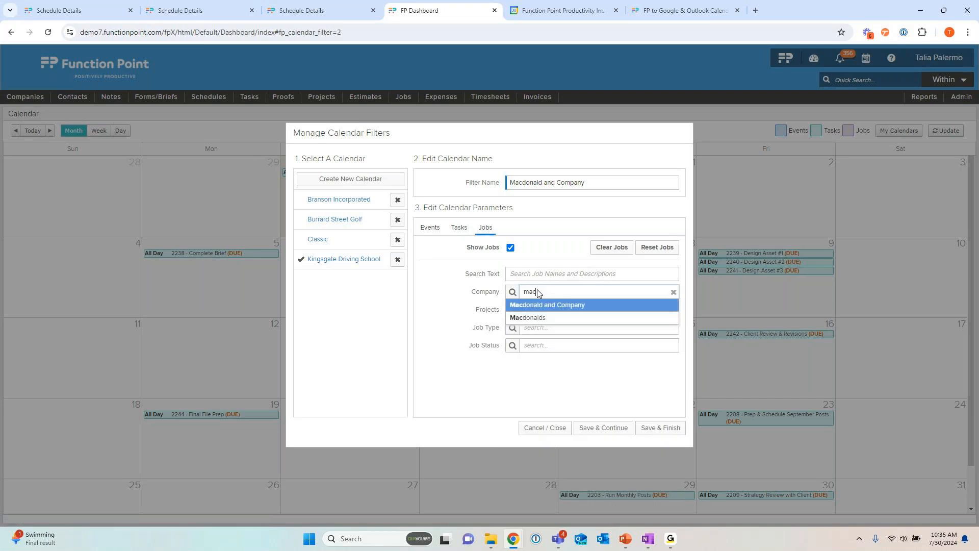
key("Return")
key("Return")
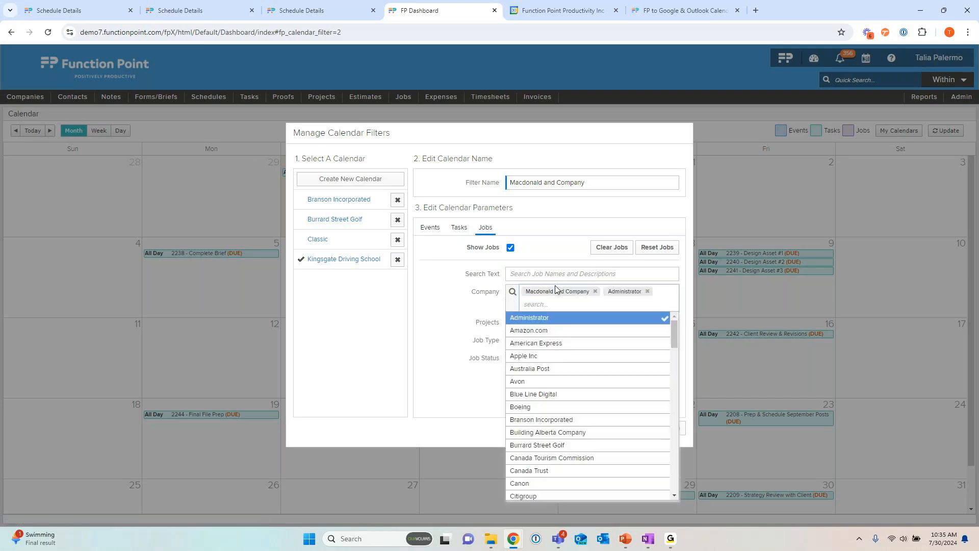
left_click(647, 291)
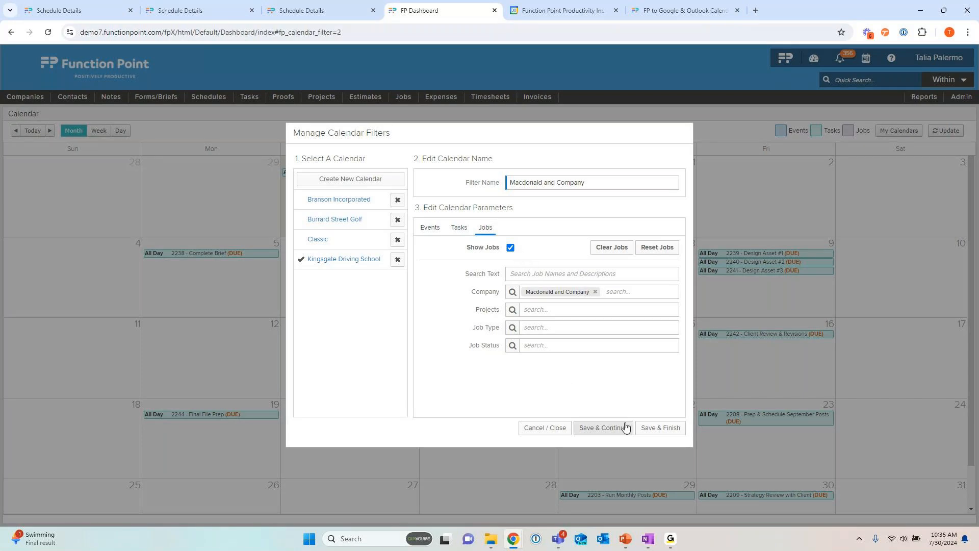
Step: Save the new calendar filter and display the Macdonald and Company calendar
left_click(649, 432)
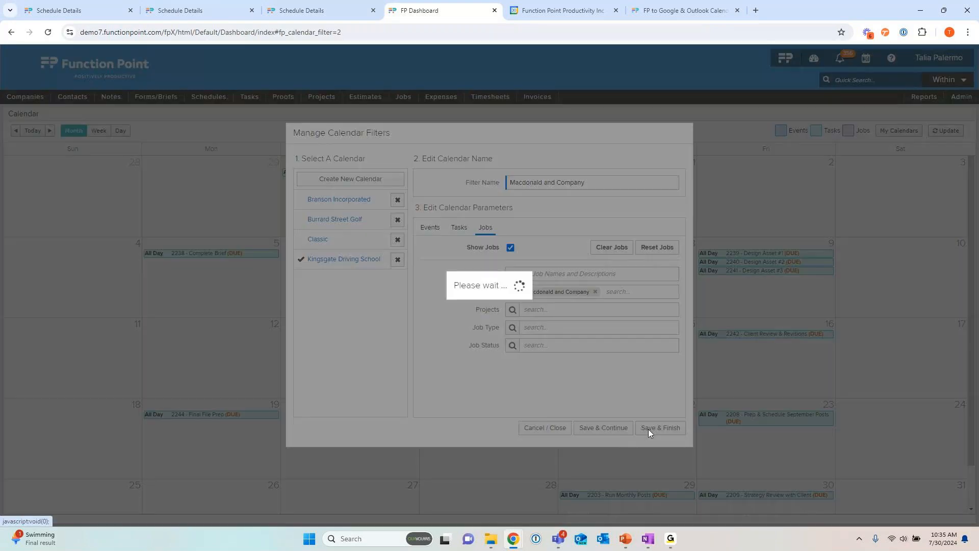
left_click(908, 134)
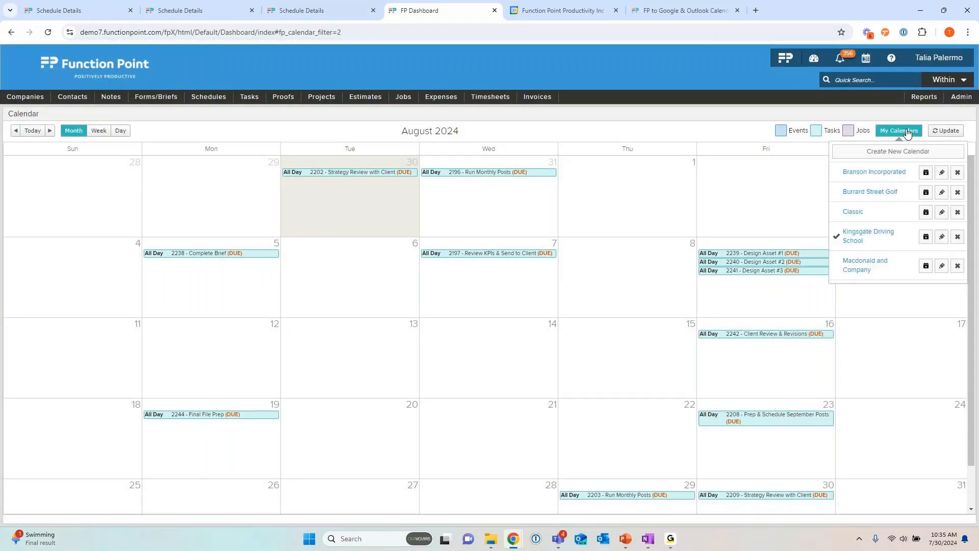
left_click(861, 269)
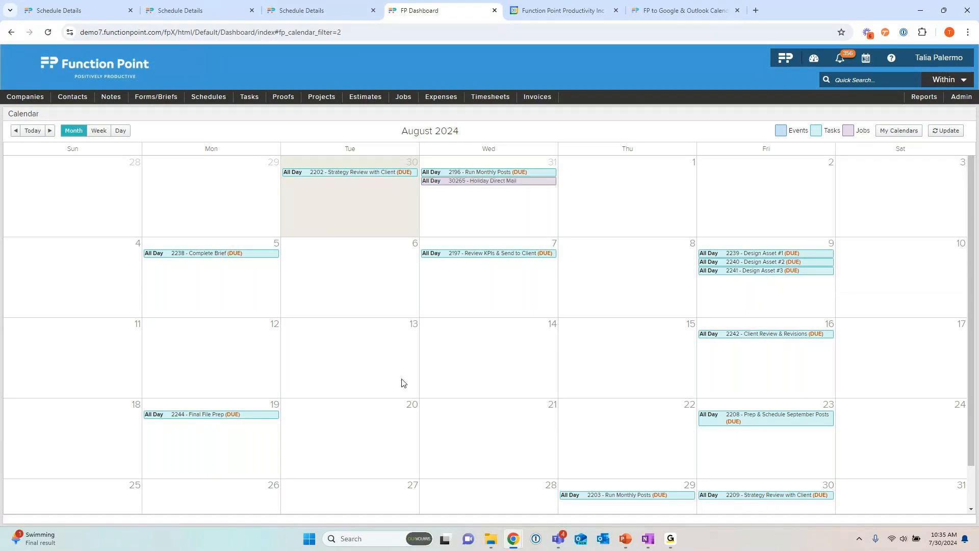
Step: Open the calendar subscription dialog for the Macdonald and Company calendar
mouse_move(492, 188)
mouse_move(759, 424)
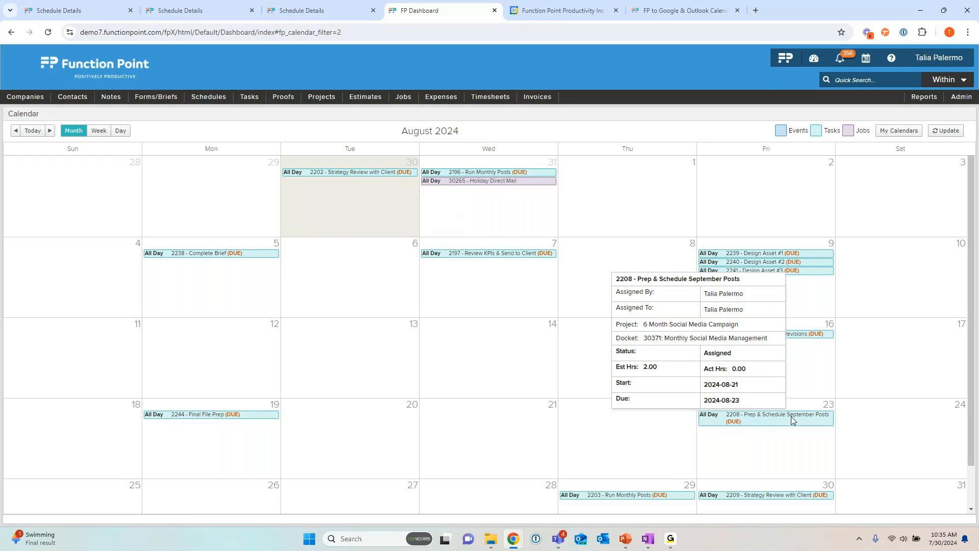
left_click(895, 134)
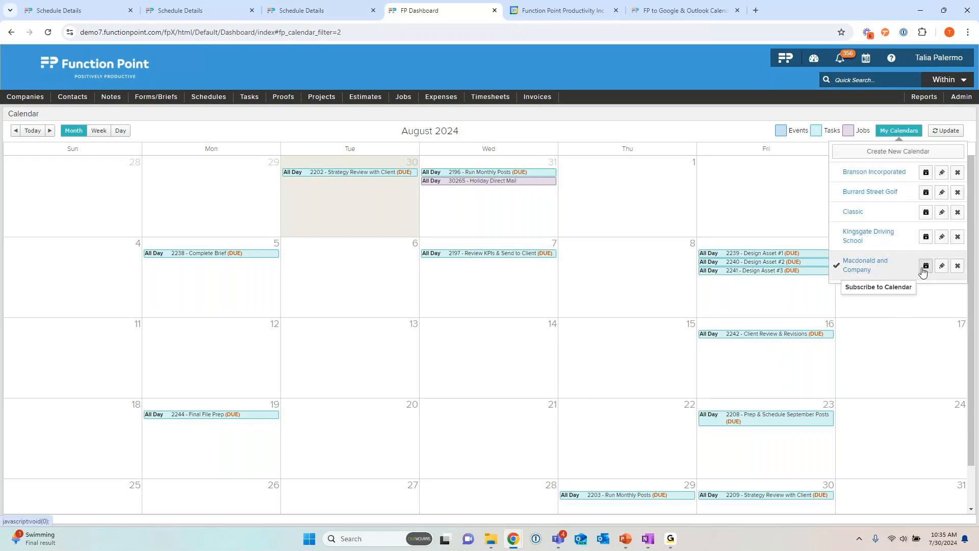
left_click(926, 266)
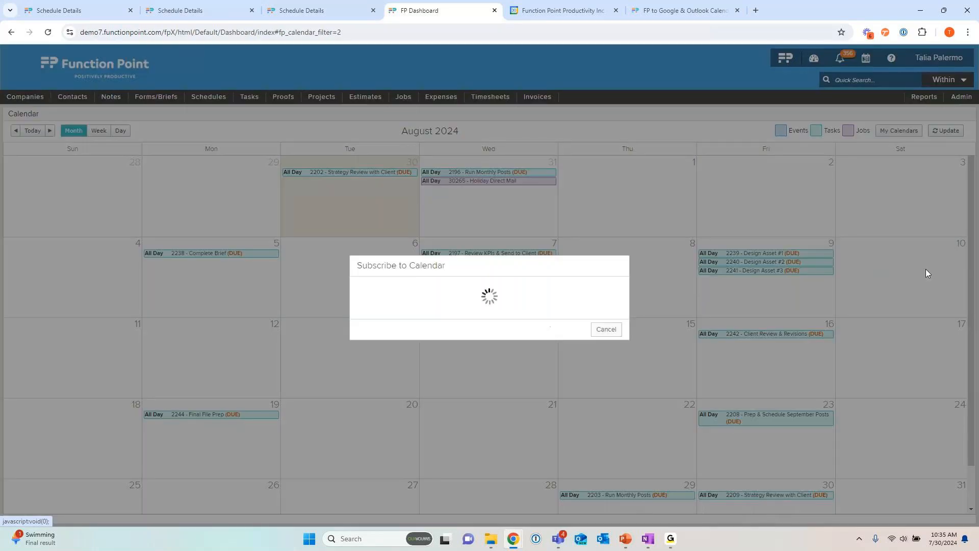
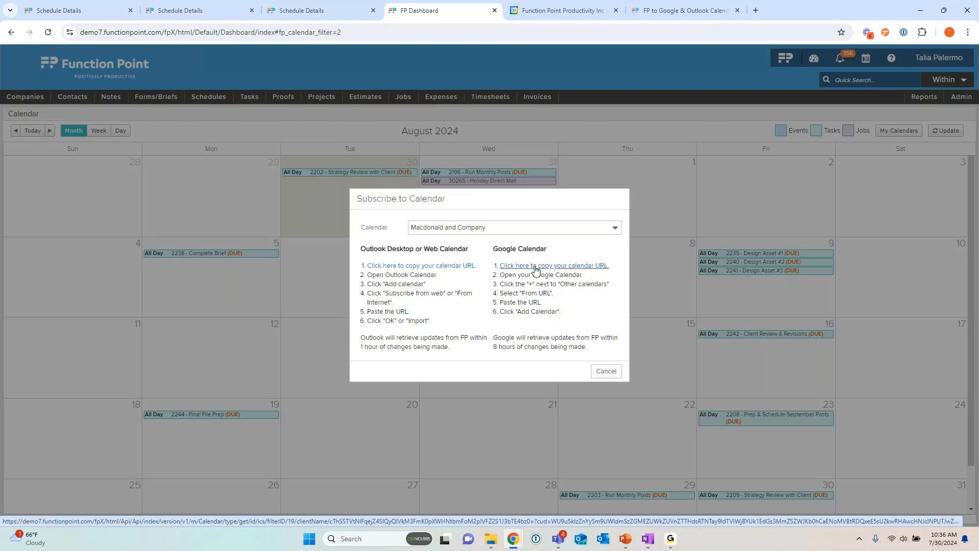
Step: Copy the Google Calendar subscription URL for the Macdonald and Company calendar and switch to Google Calendar
left_click(535, 271)
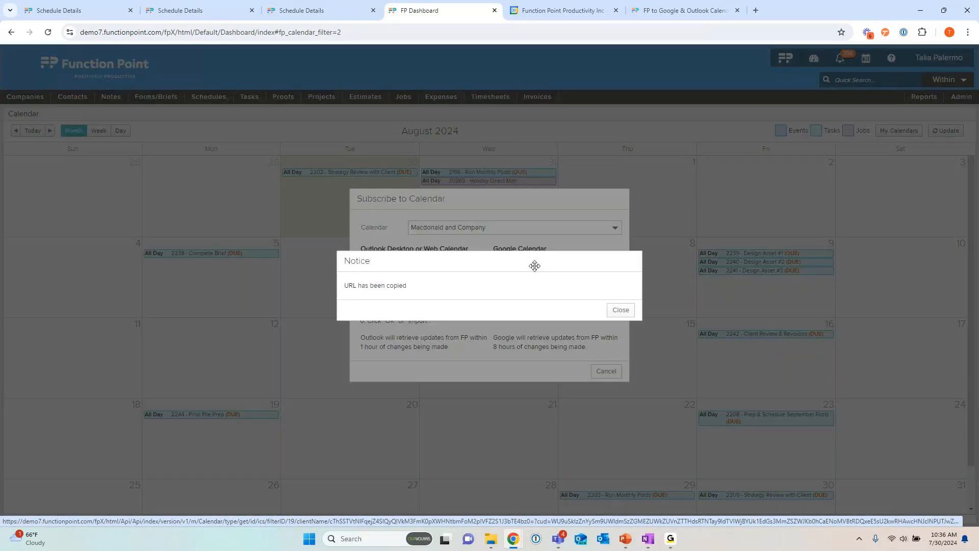
left_click(620, 311)
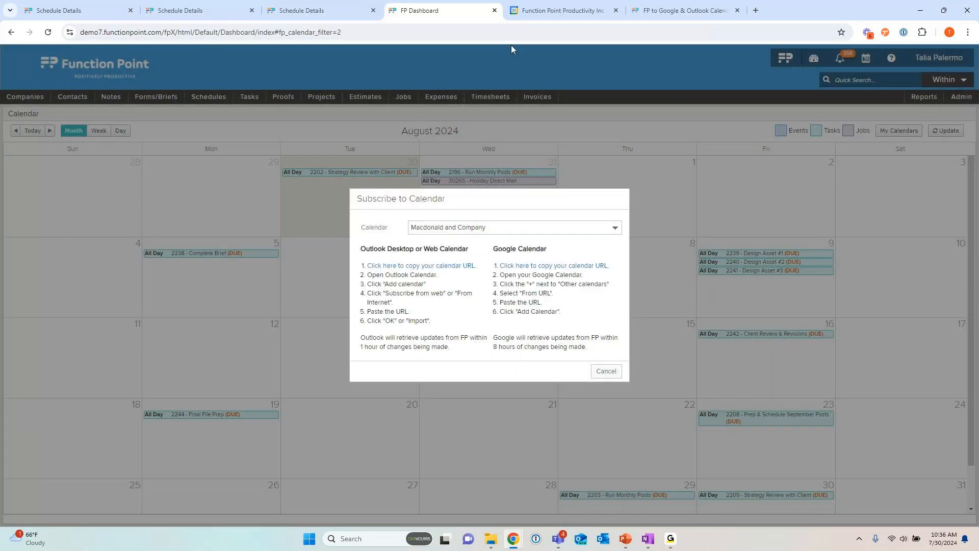
left_click(573, 13)
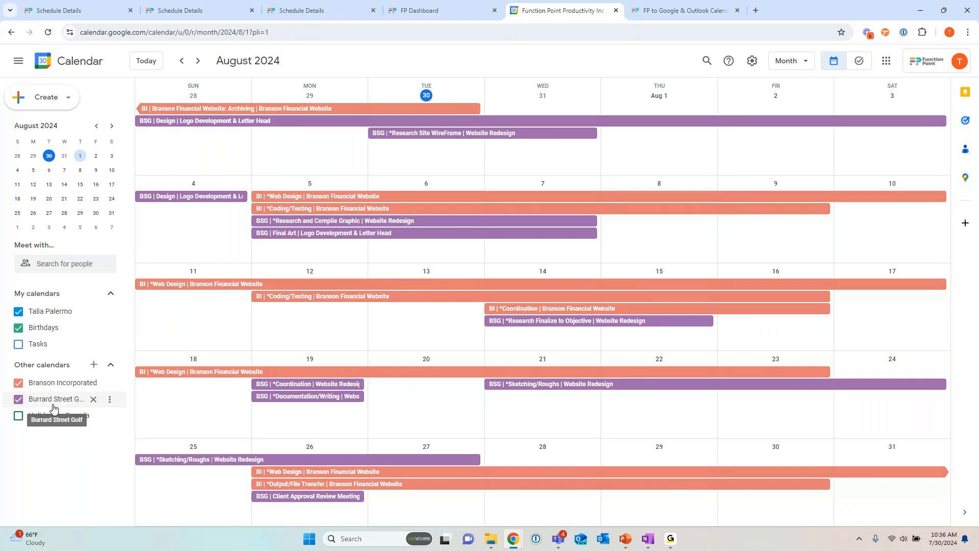
Step: Toggle the Burrard Street Golf and Branson Incorporated calendars off and on, leaving Burrard Street Golf shown and Branson Incorporated hidden
left_click(19, 398)
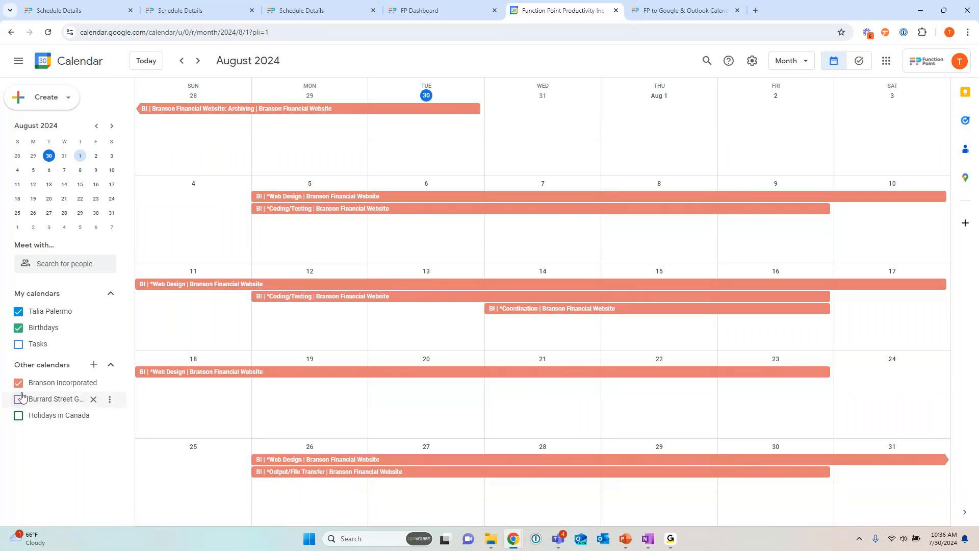
left_click(19, 382)
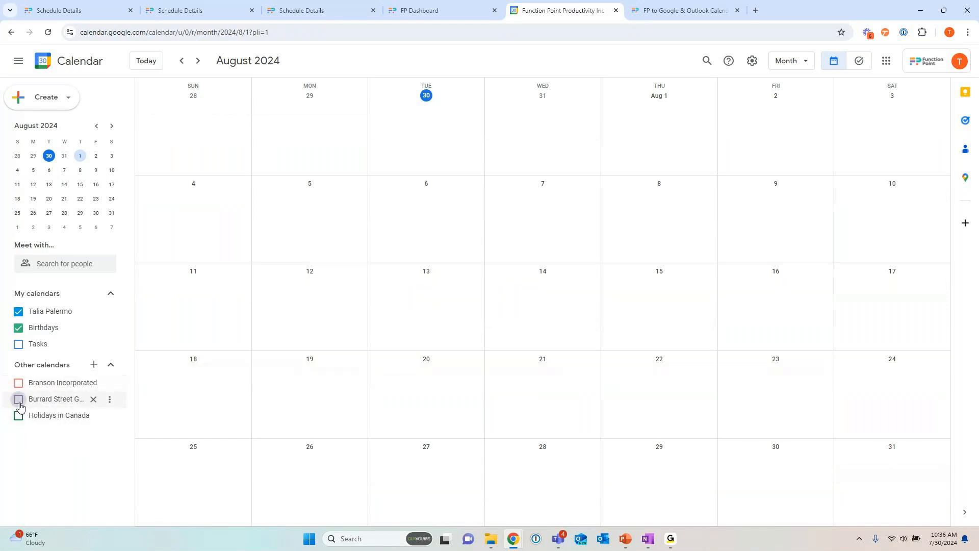
left_click(19, 400)
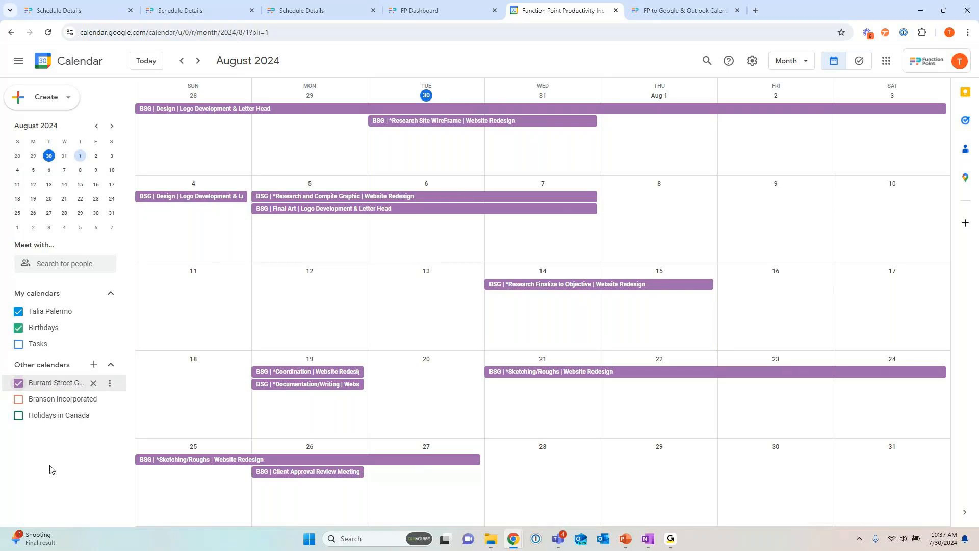
left_click(19, 400)
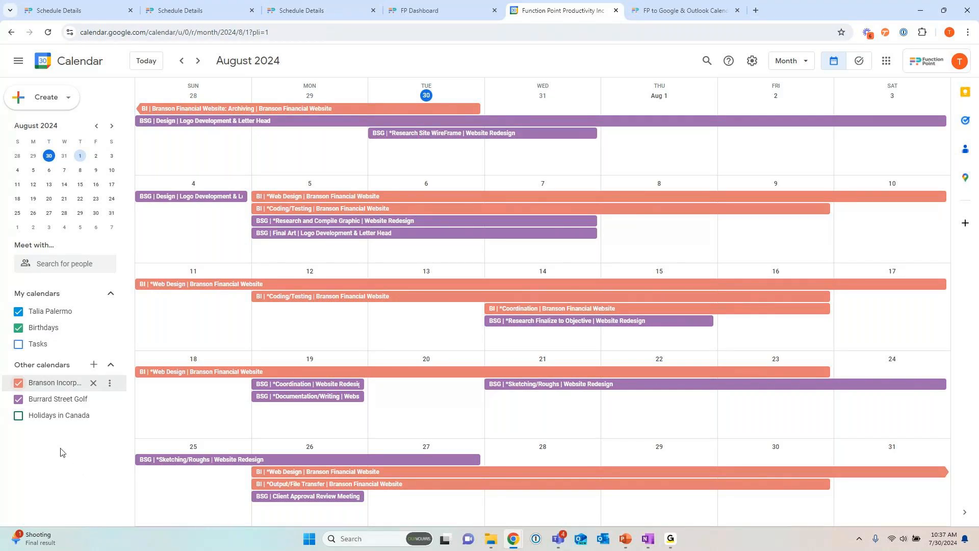
left_click(19, 382)
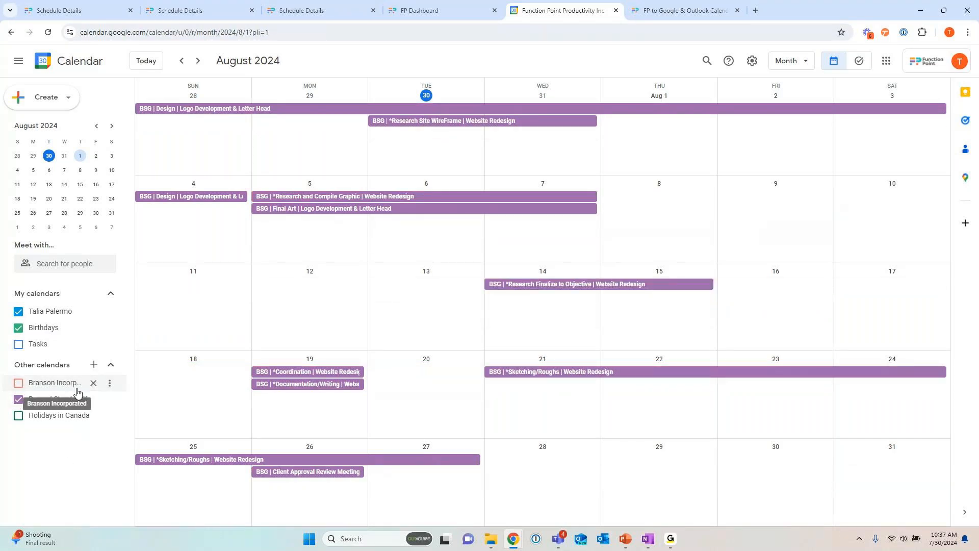
Step: Add the Macdonald and Company calendar from its copied URL, without making it publicly accessible
left_click(94, 365)
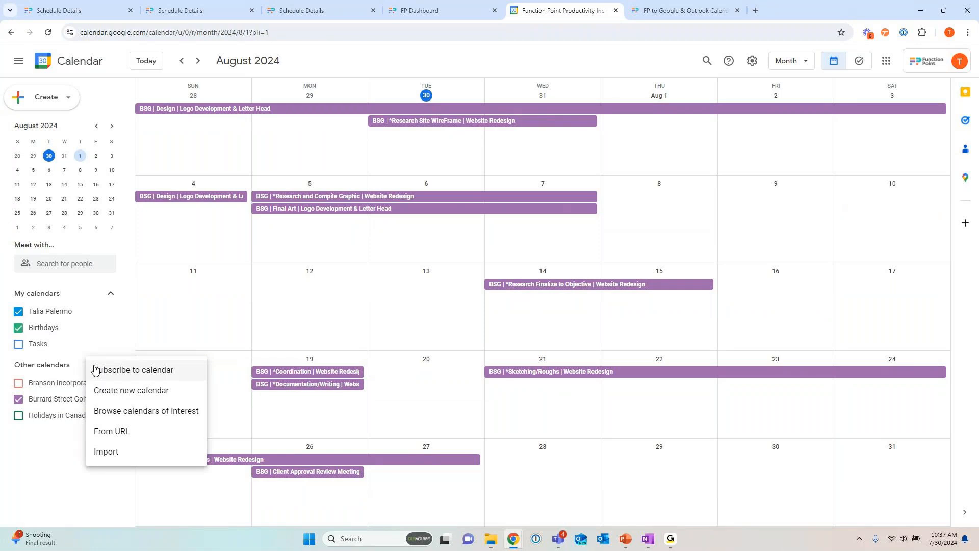
left_click(62, 442)
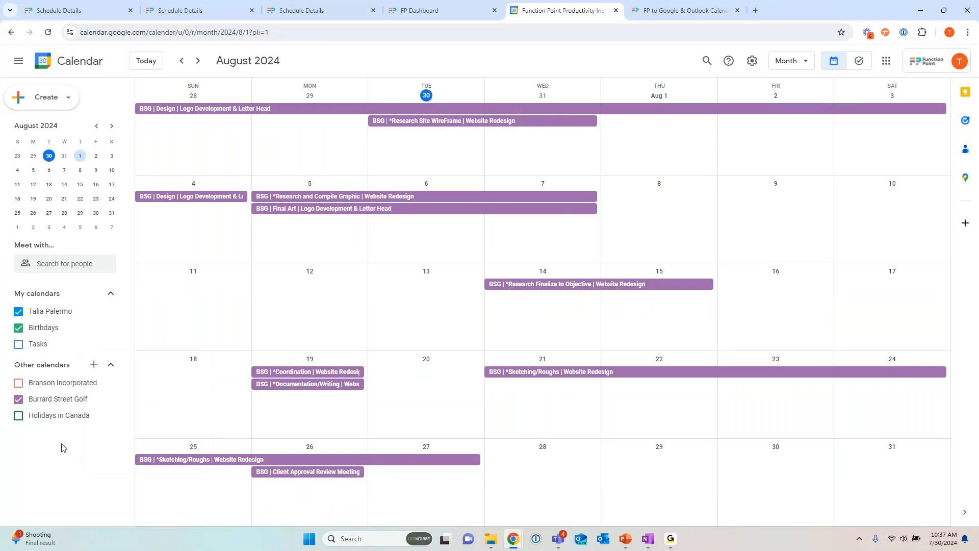
left_click(93, 368)
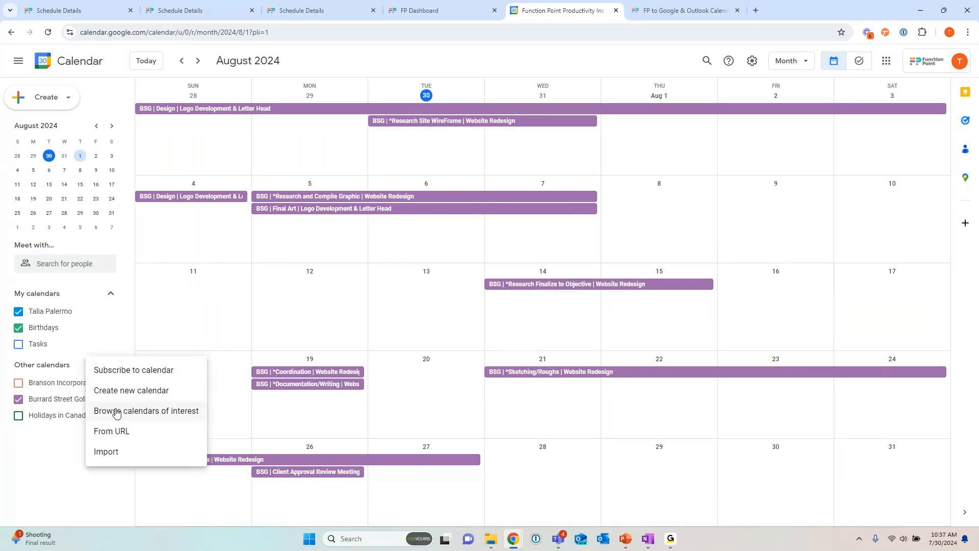
left_click(119, 432)
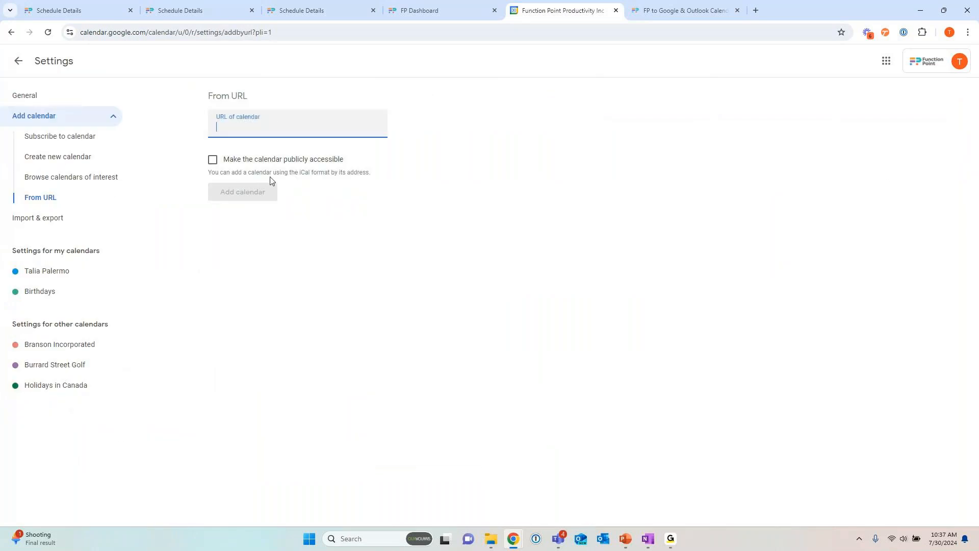
key("ctrl+v")
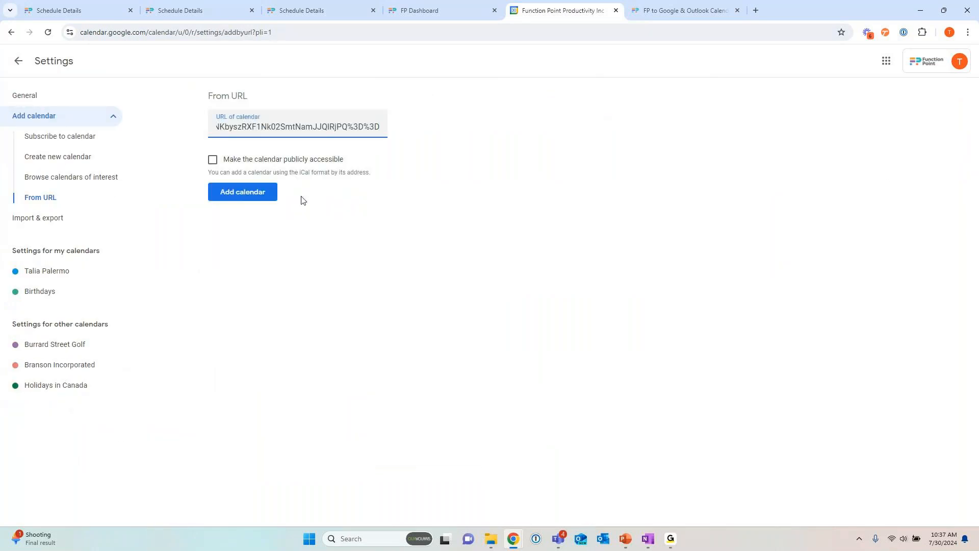
left_click(232, 195)
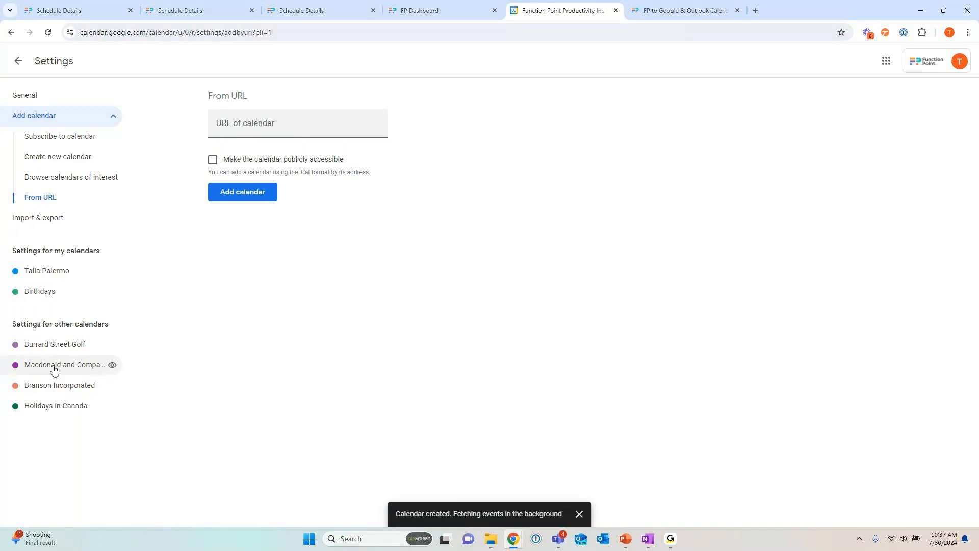
Step: Review the Macdonald and Company calendar's settings, including the email notification options for changed events, and return to the month view
left_click(33, 372)
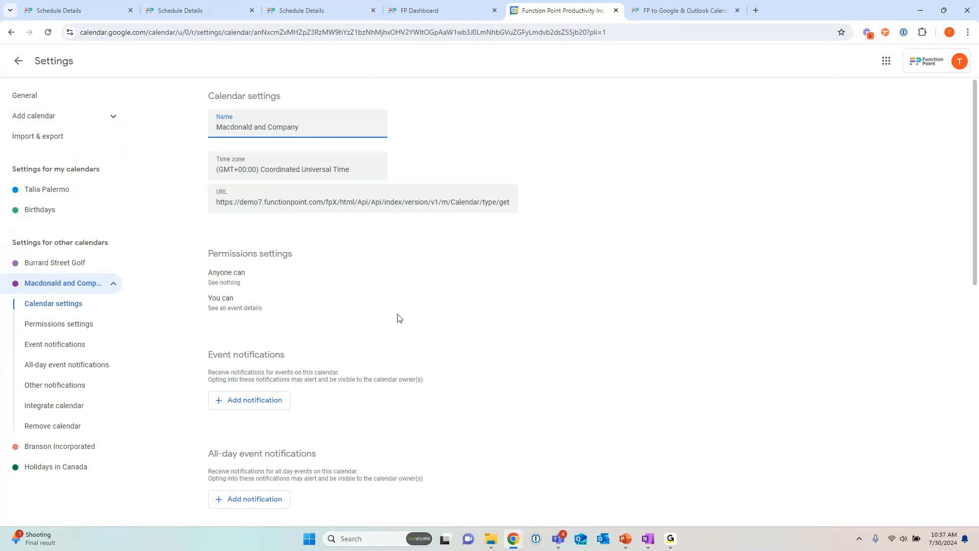
scroll(399, 318, "down", 5)
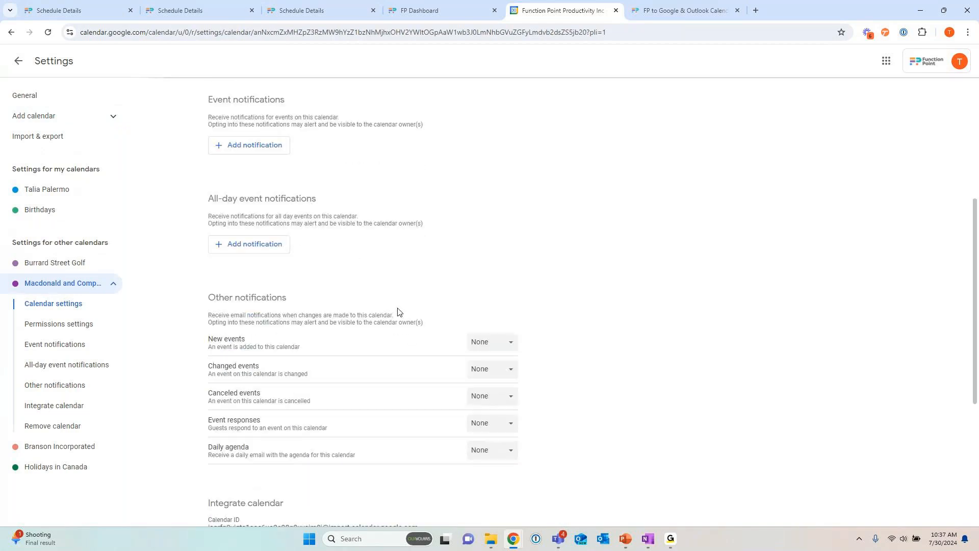
scroll(512, 232, "down", 4)
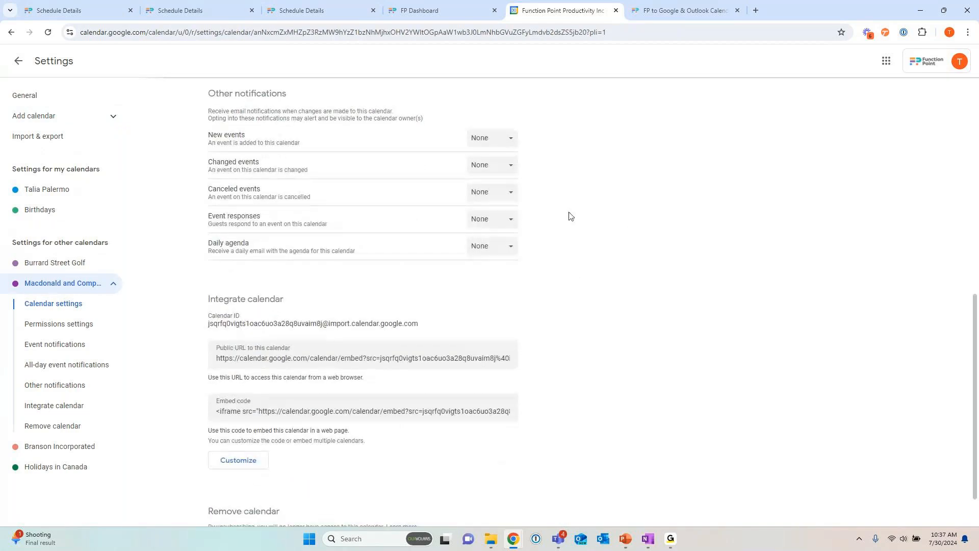
scroll(541, 247, "down", 1)
scroll(539, 245, "up", 3)
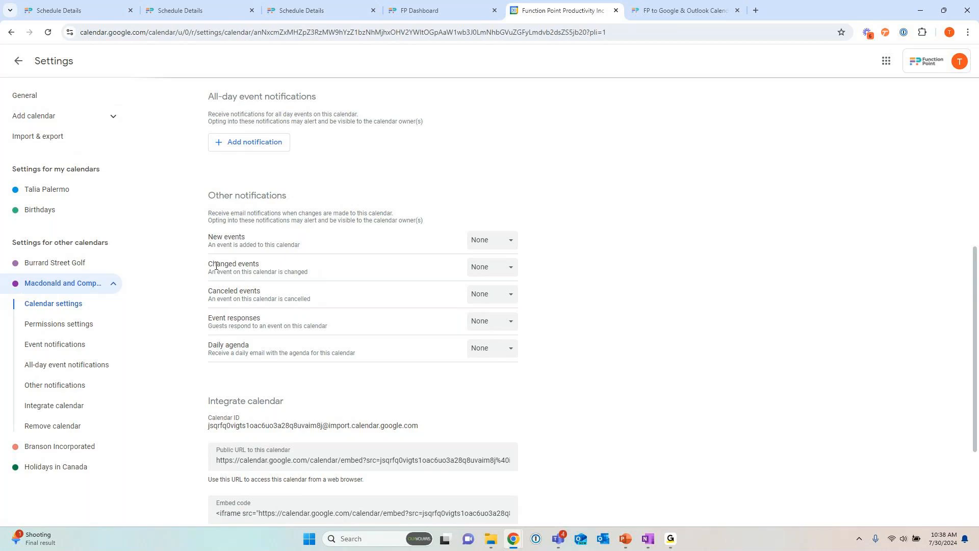
left_click(489, 274)
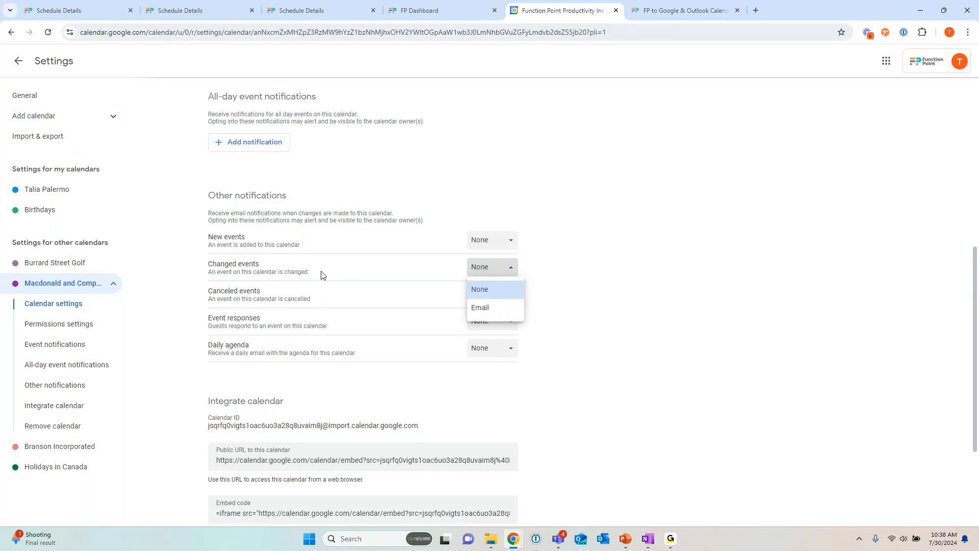
left_click(549, 263)
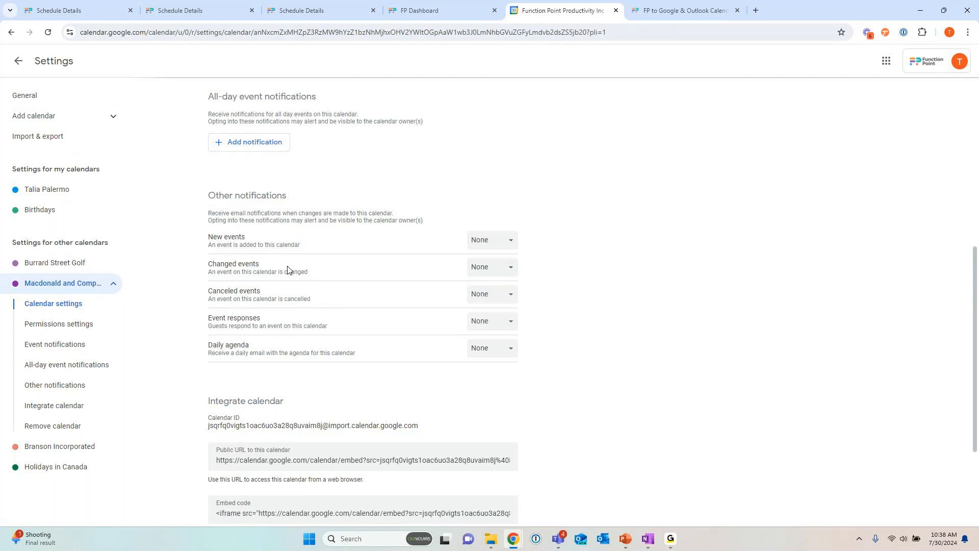
scroll(338, 200, "up", 1)
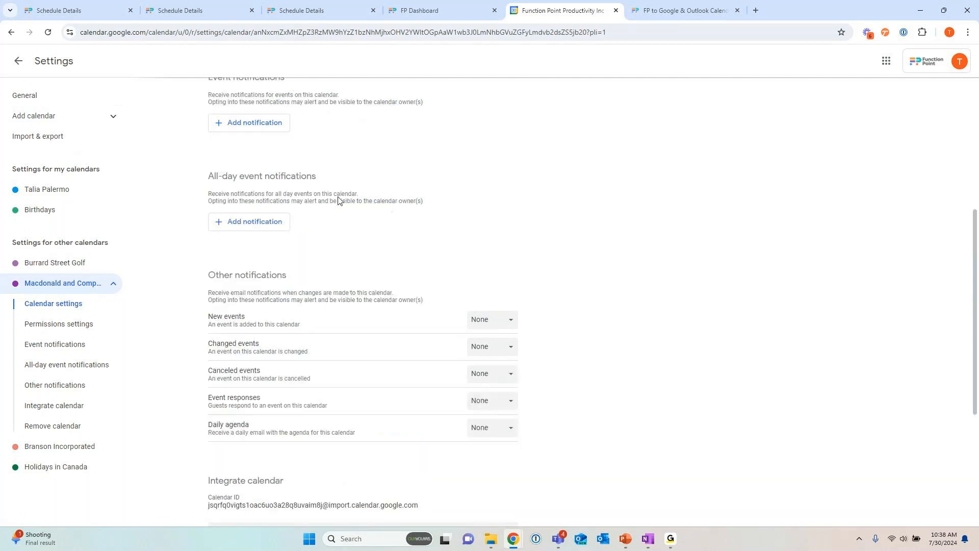
scroll(338, 200, "up", 4)
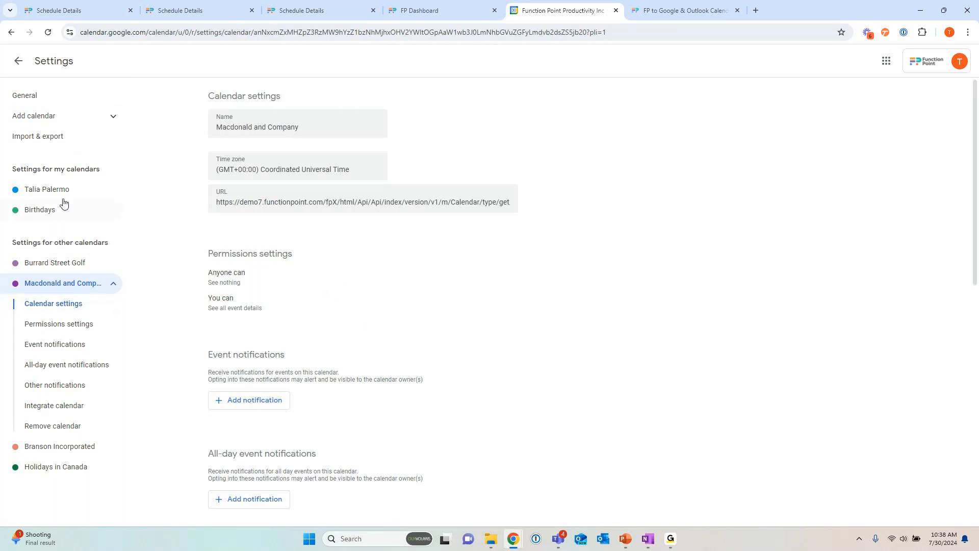
left_click(18, 60)
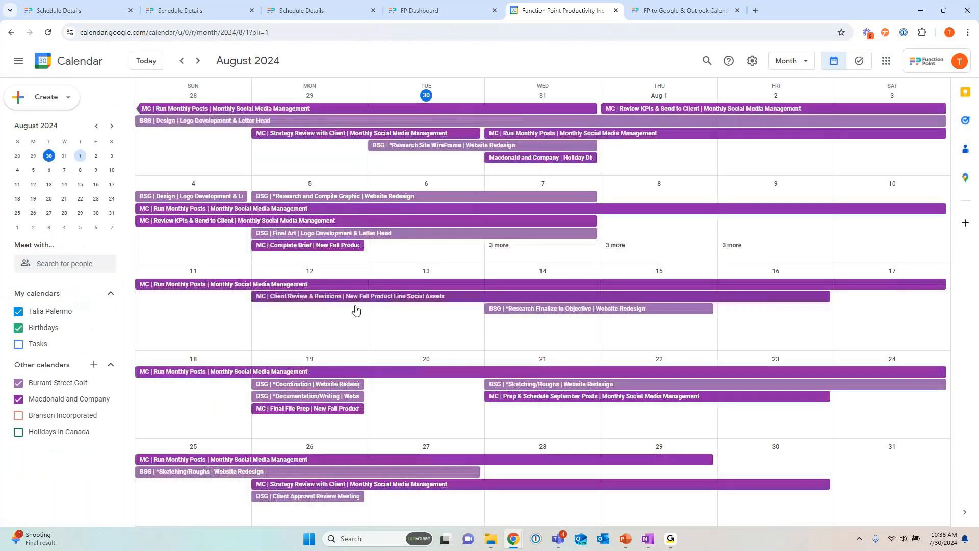
Step: Hide the Burrard Street Golf calendar and recolor the Macdonald and Company calendar, trying yellow before choosing green
left_click(18, 382)
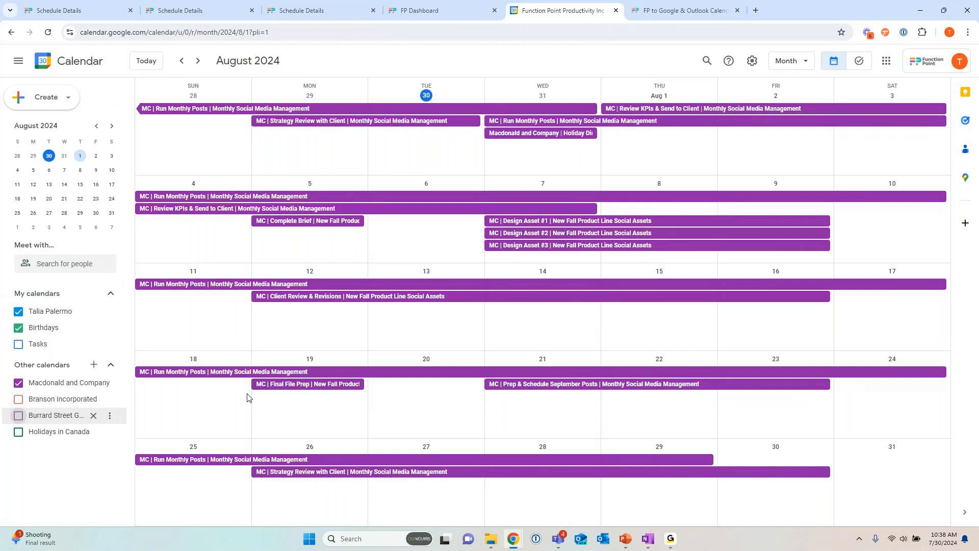
left_click(109, 382)
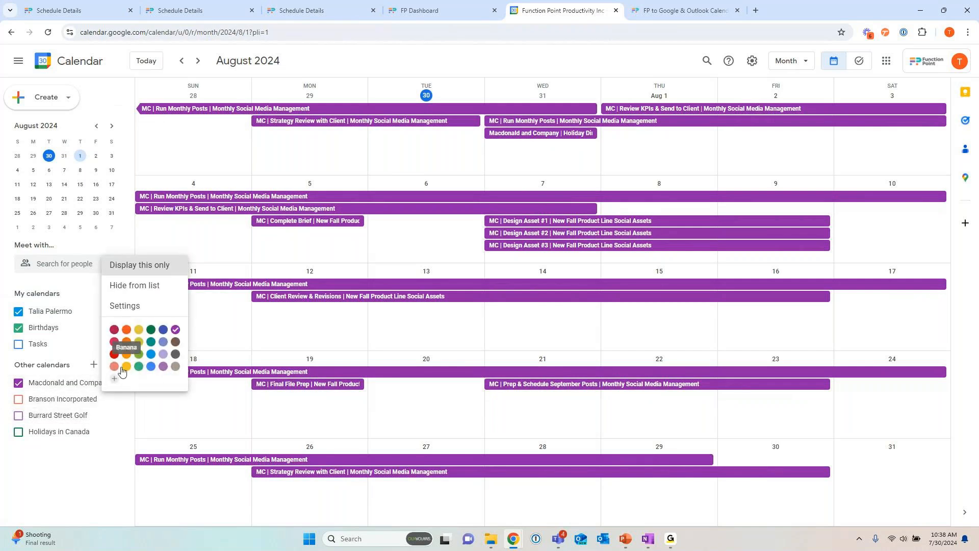
left_click(141, 330)
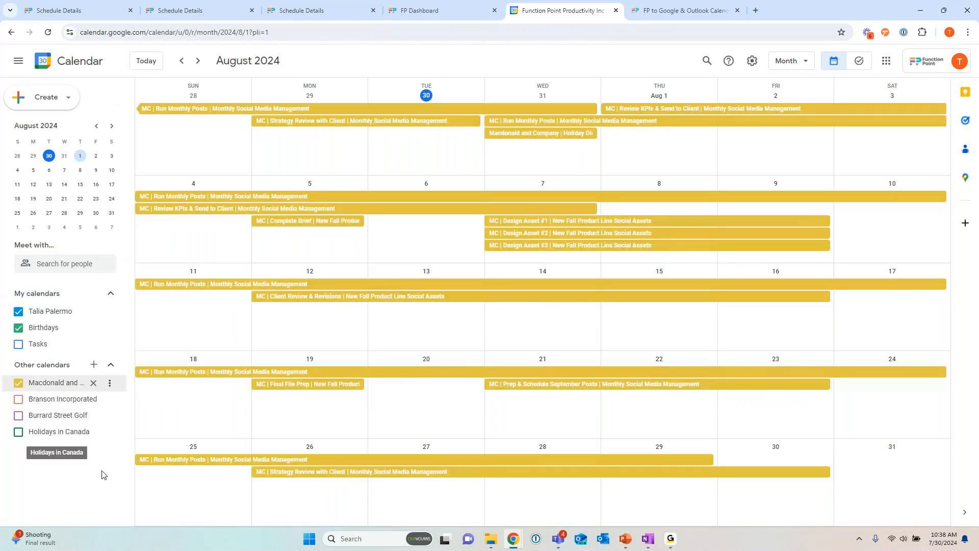
left_click(110, 383)
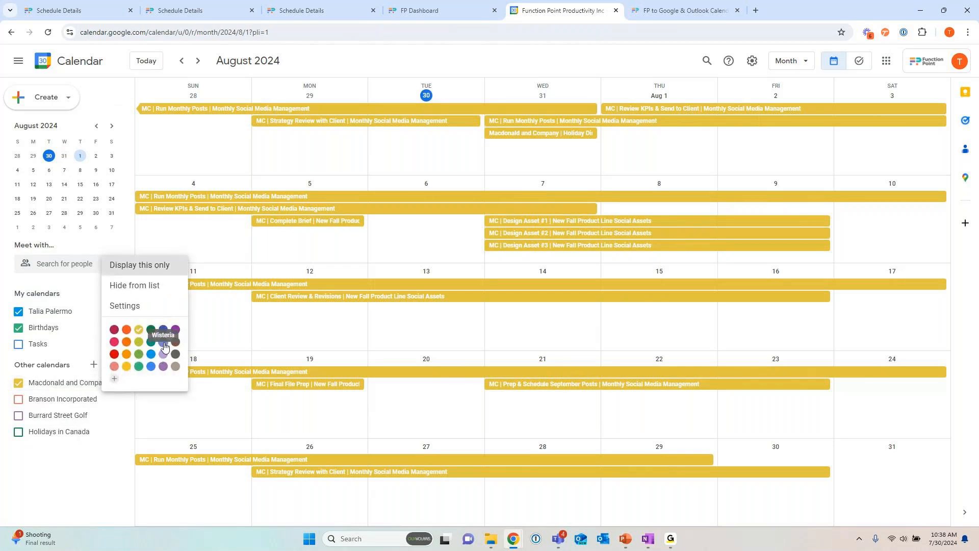
left_click(139, 354)
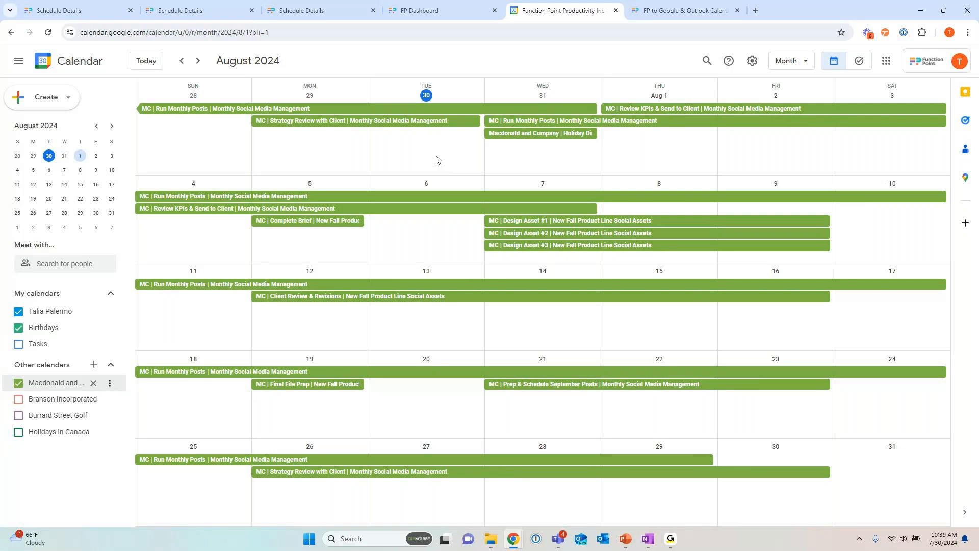
Step: Switch to the running PowerPoint slide show of the Product Series Q3_24 presentation
mouse_move(626, 538)
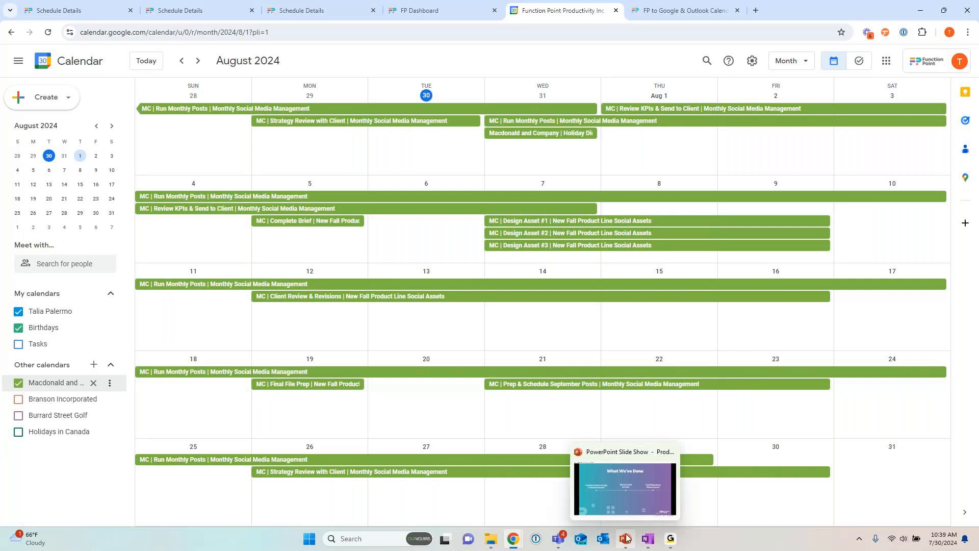
left_click(632, 451)
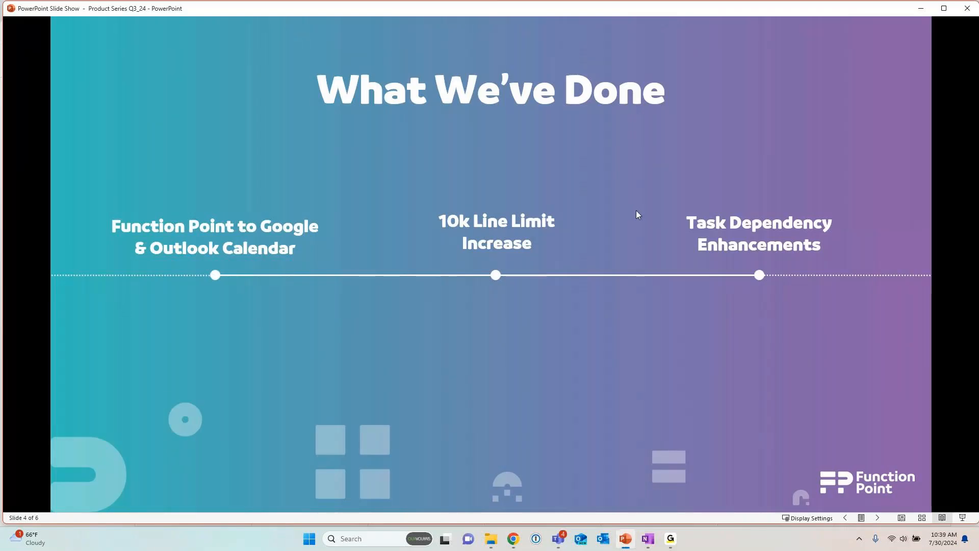